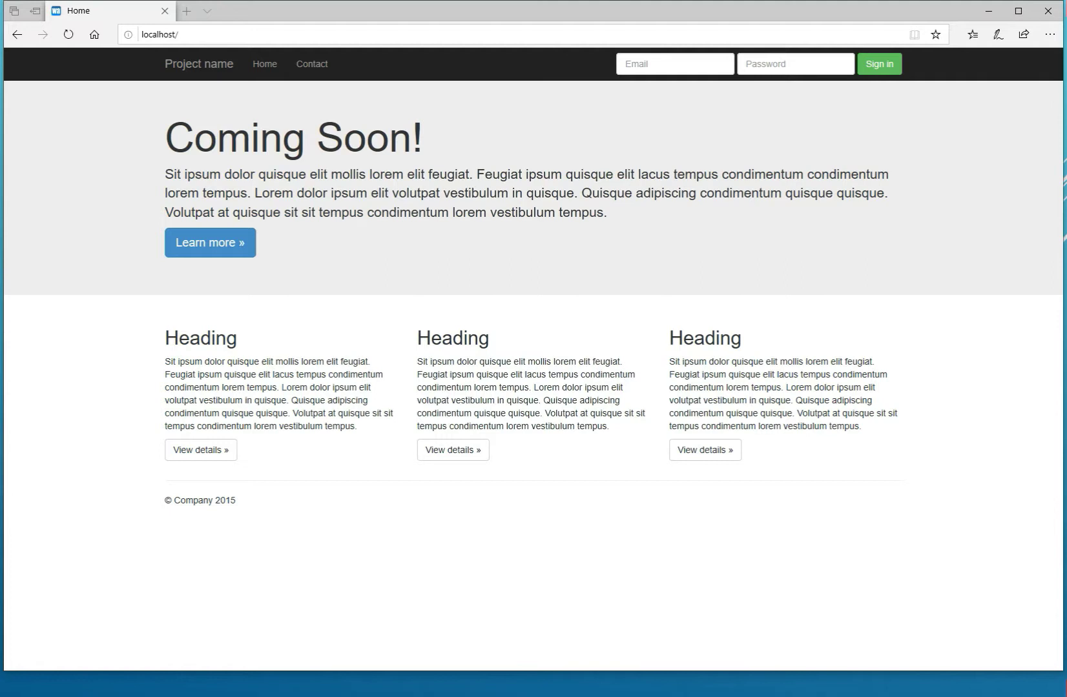
# Go to the WaSQL admin page at localhost/php/admin.php.
pyautogui.click(266, 32)
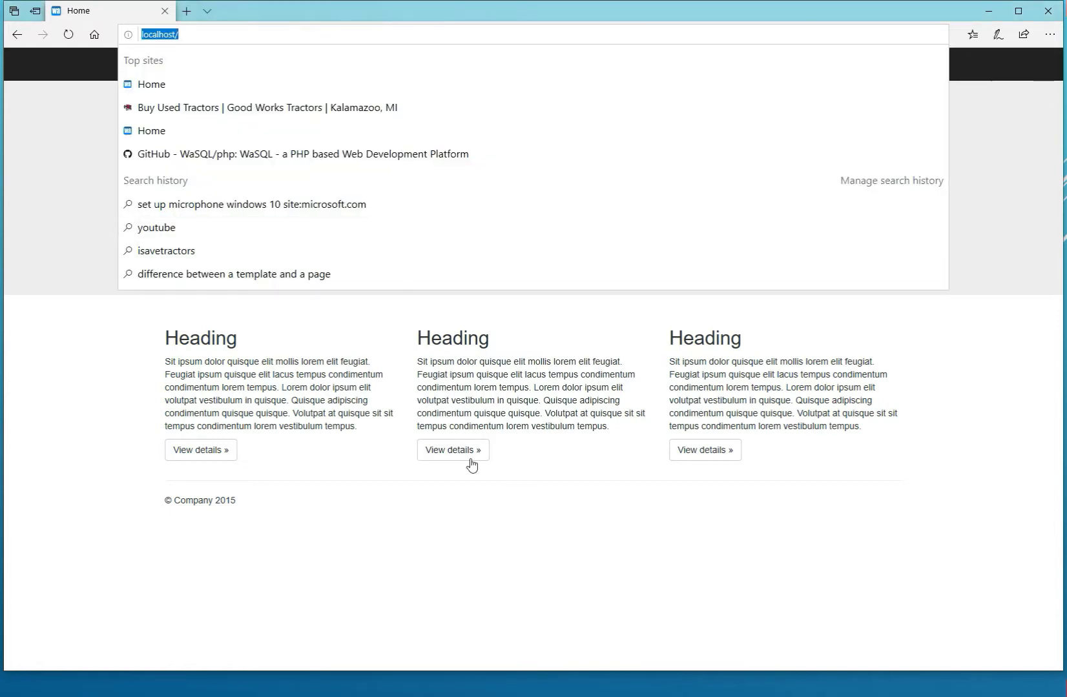
pyautogui.click(199, 29)
pyautogui.write('a')
pyautogui.press('Return')
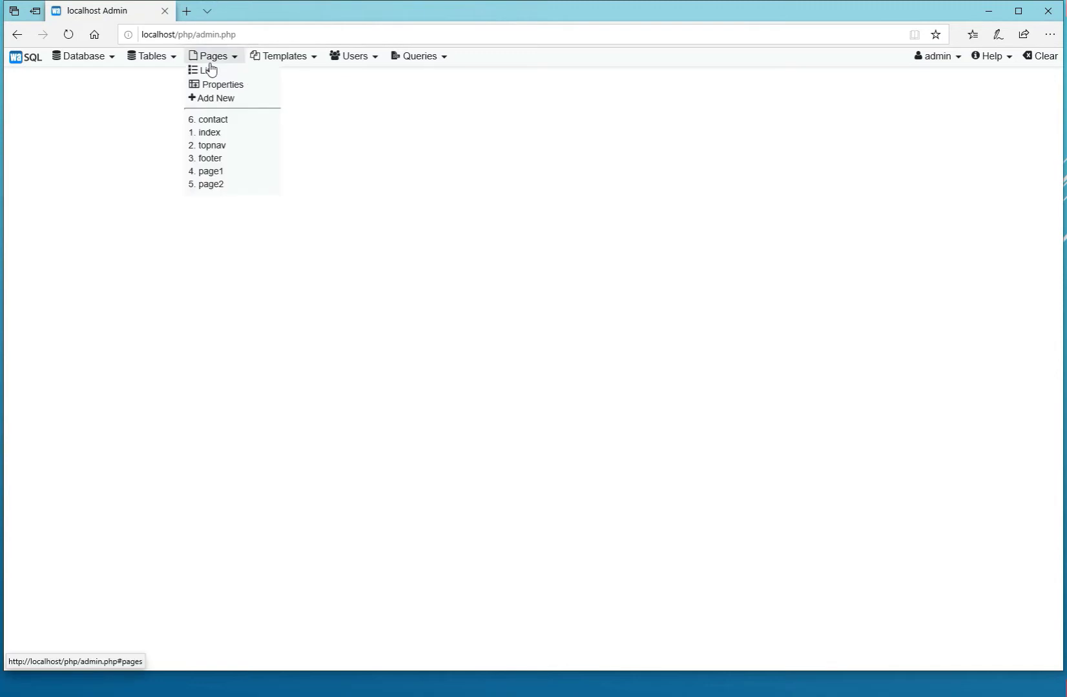
# Start a new database table and name it project.
pyautogui.moveTo(167, 62)
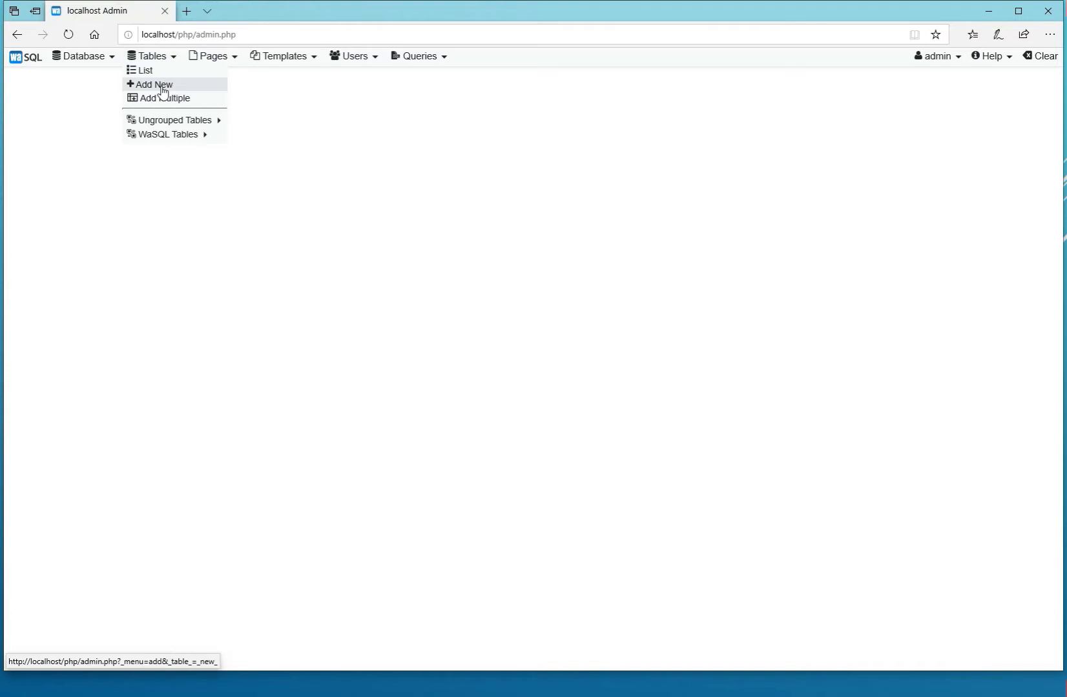
pyautogui.click(163, 92)
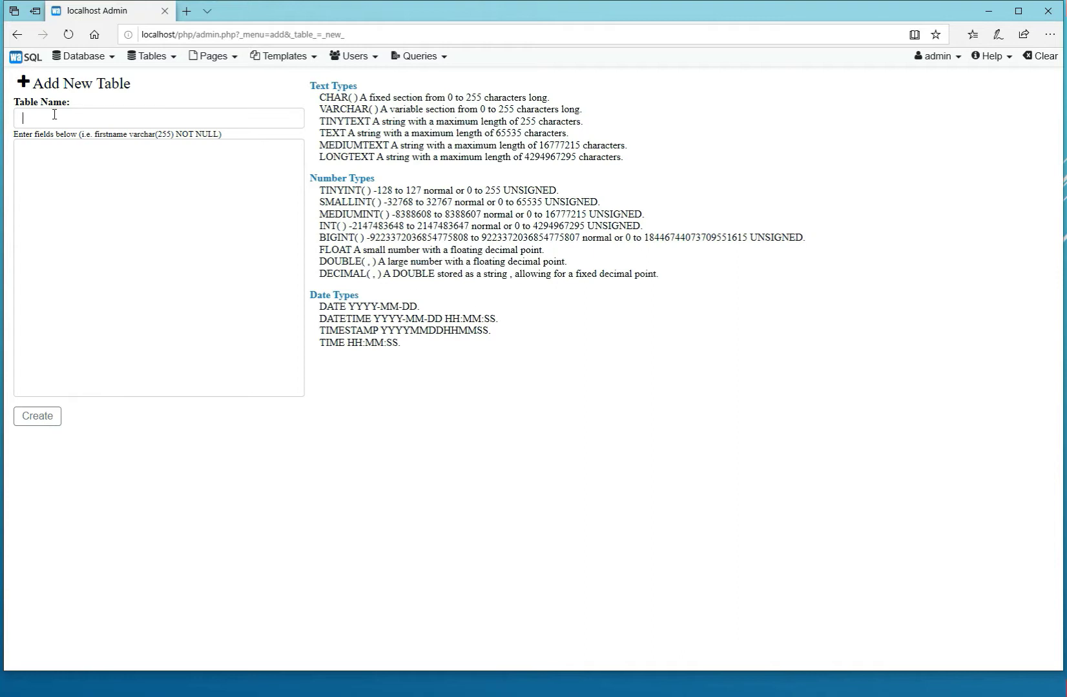
pyautogui.write('project')
# Define the new table's first field as project_name varchar(50).
pyautogui.press('Tab')
pyautogui.write('project_name va')
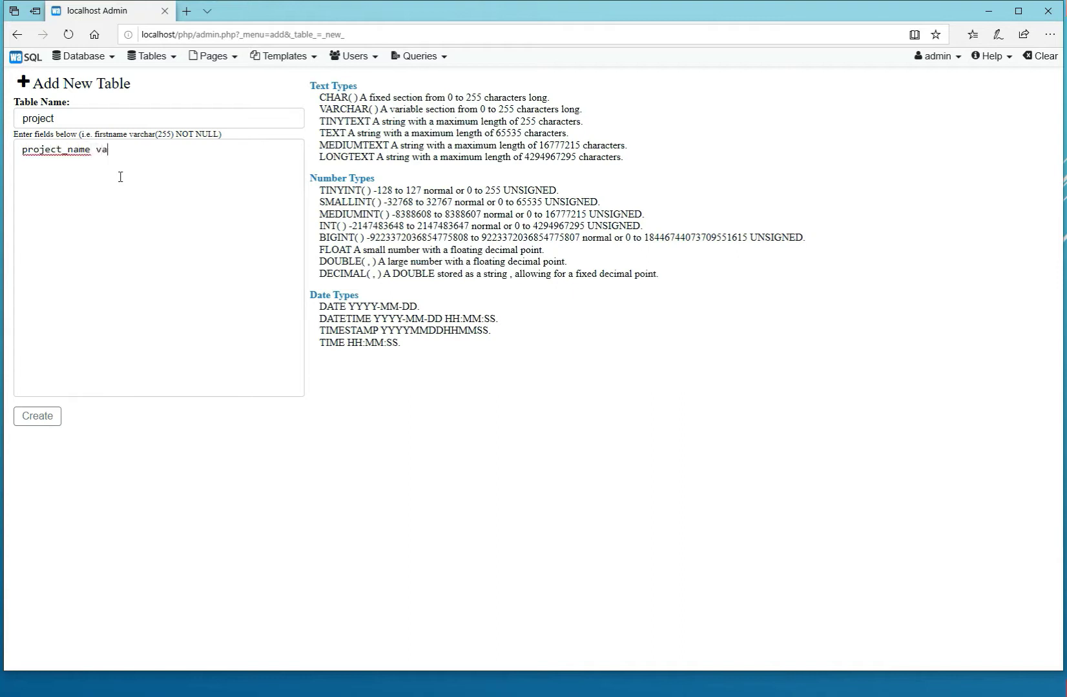
pyautogui.write('rchar(50)')
pyautogui.press('BackSpace')
pyautogui.press('BackSpace')
pyautogui.write('0)')
# Add a second field definition on its own line: project_description varchar(250).
pyautogui.press('Return')
pyautogui.write('project_description varc')
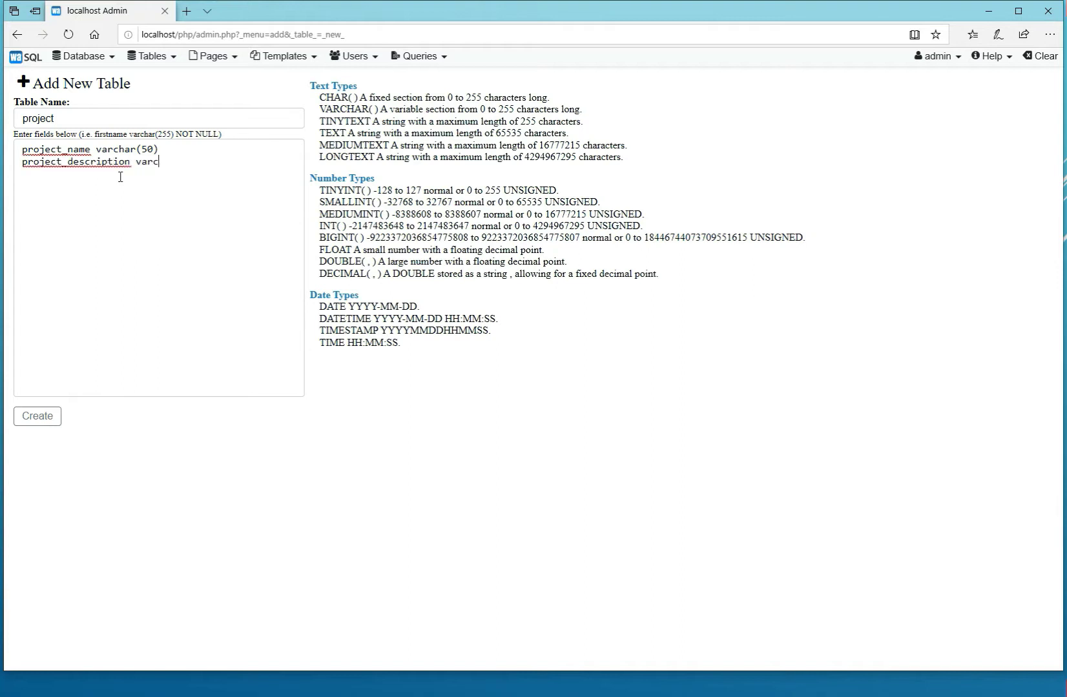
pyautogui.write('har(250)')
# Add a third field definition, project_status tinyint, and create the project table.
pyautogui.press('Return')
pyautogui.write('project_status ')
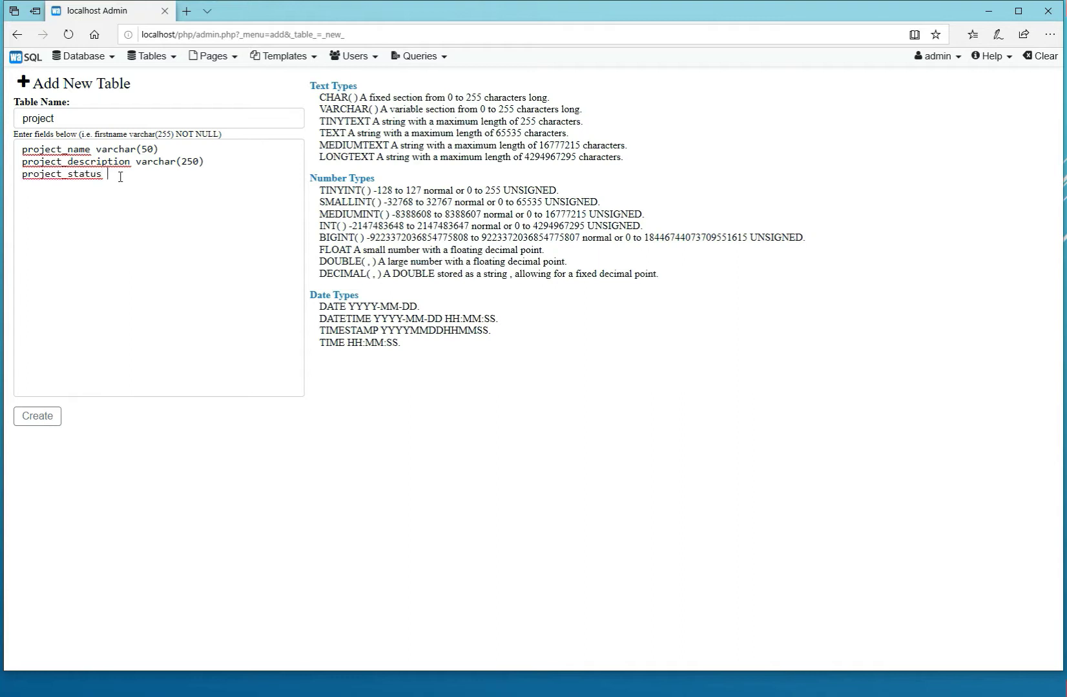
pyautogui.write('tinyint')
pyautogui.click(38, 417)
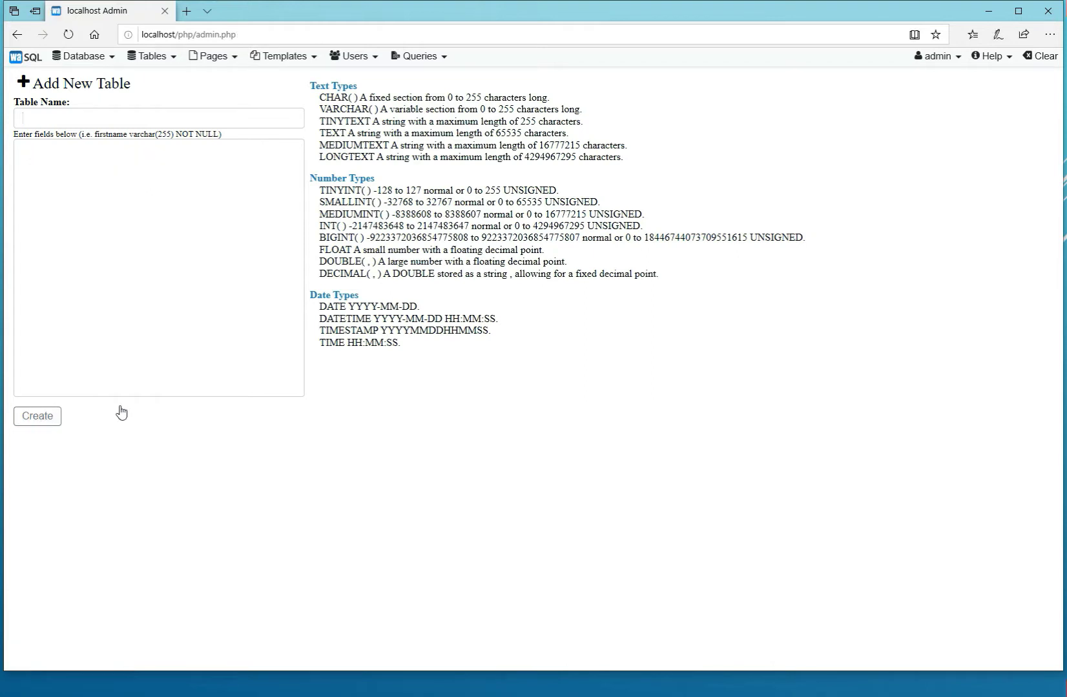
# List the records of the ungrouped project table and look at its form for adding a record, closing it without saving.
pyautogui.moveTo(169, 60)
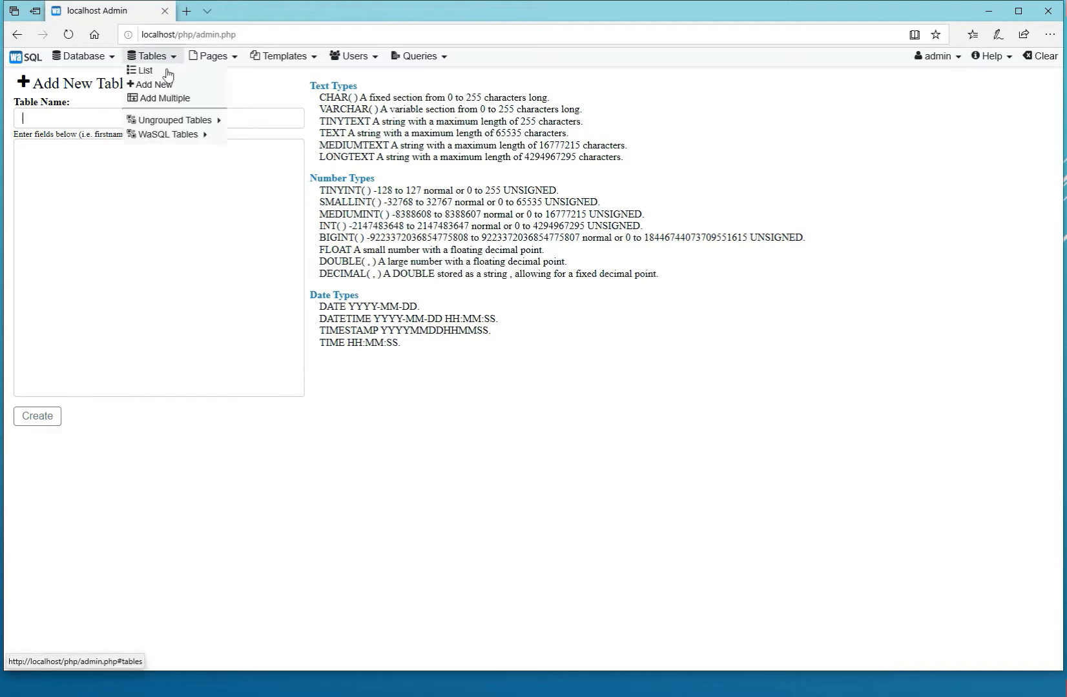
pyautogui.moveTo(175, 121)
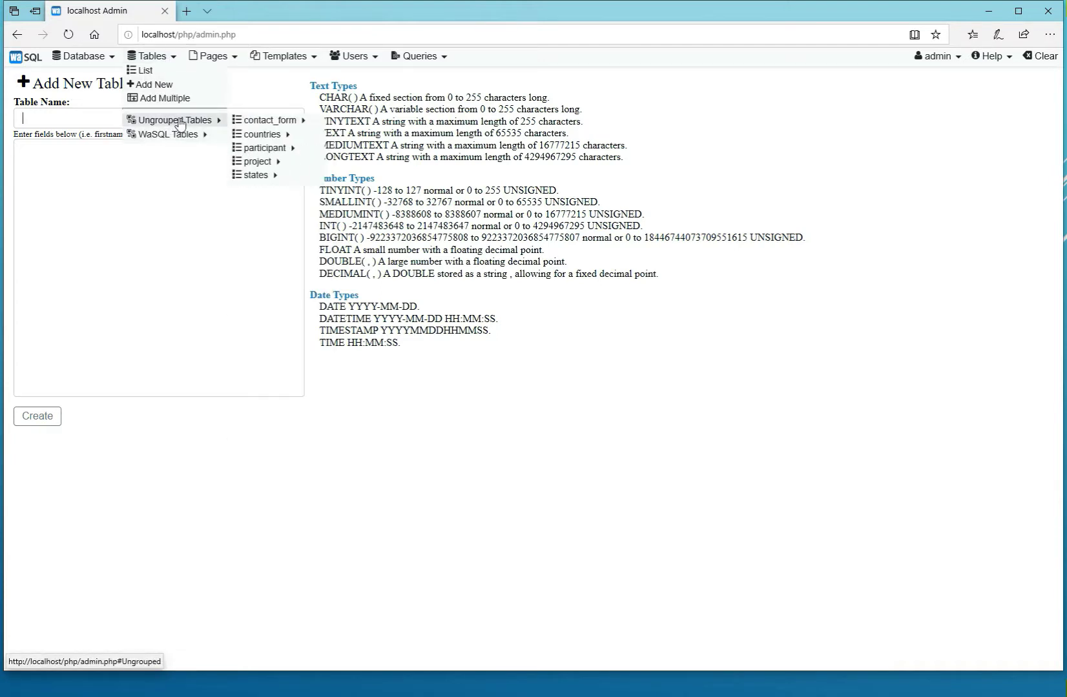
pyautogui.moveTo(259, 167)
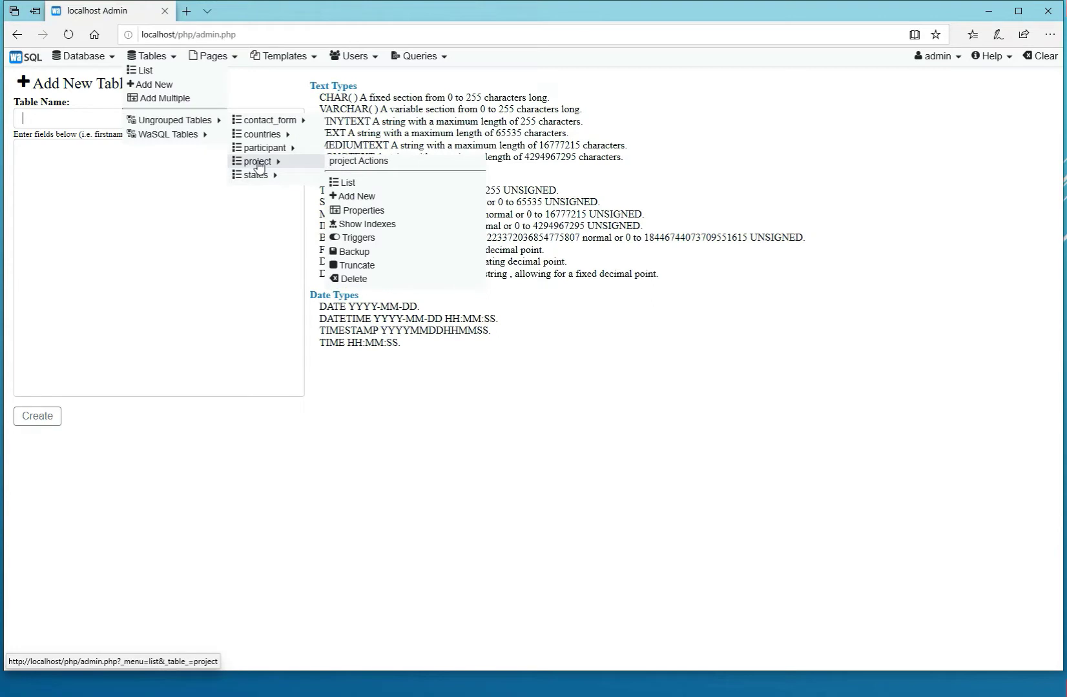
pyautogui.click(259, 161)
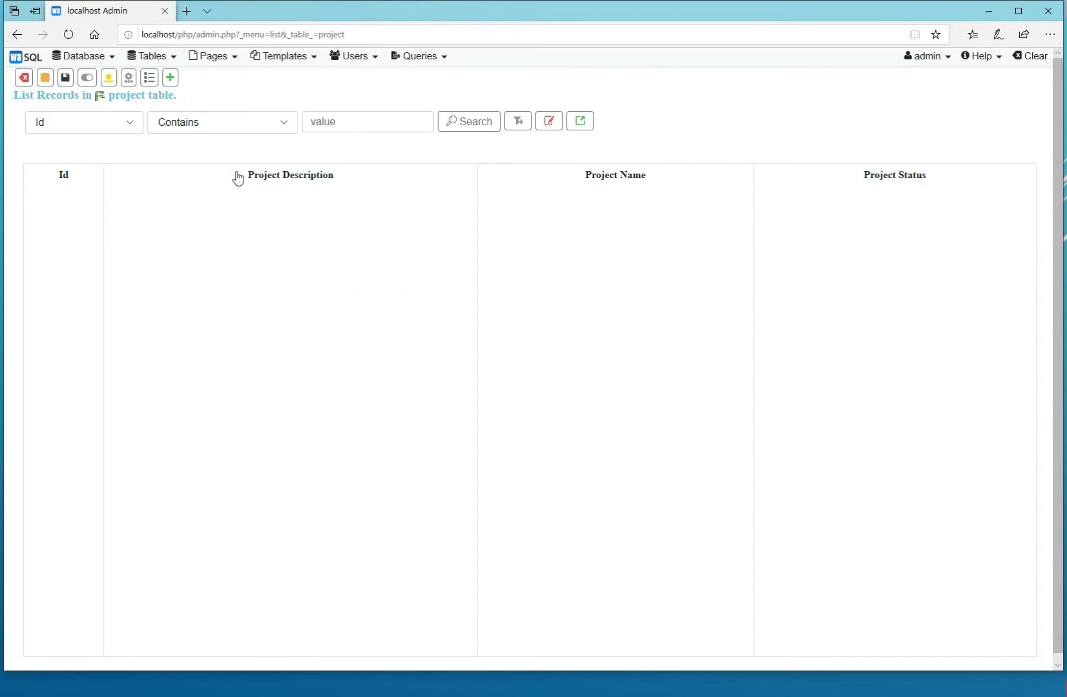
pyautogui.click(170, 78)
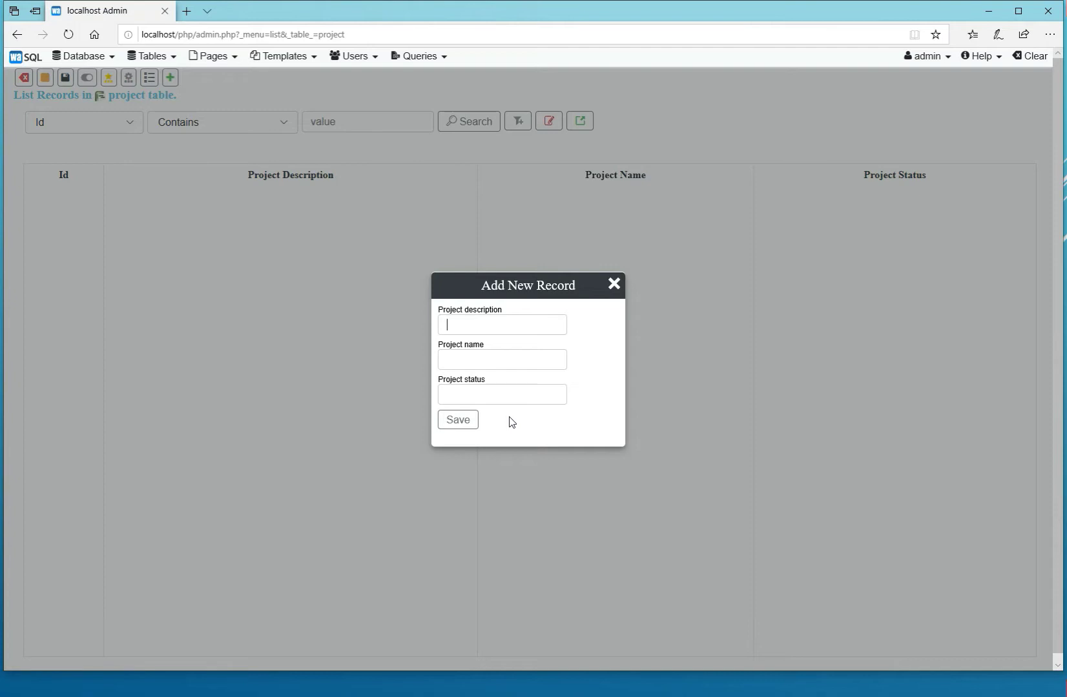
pyautogui.click(614, 285)
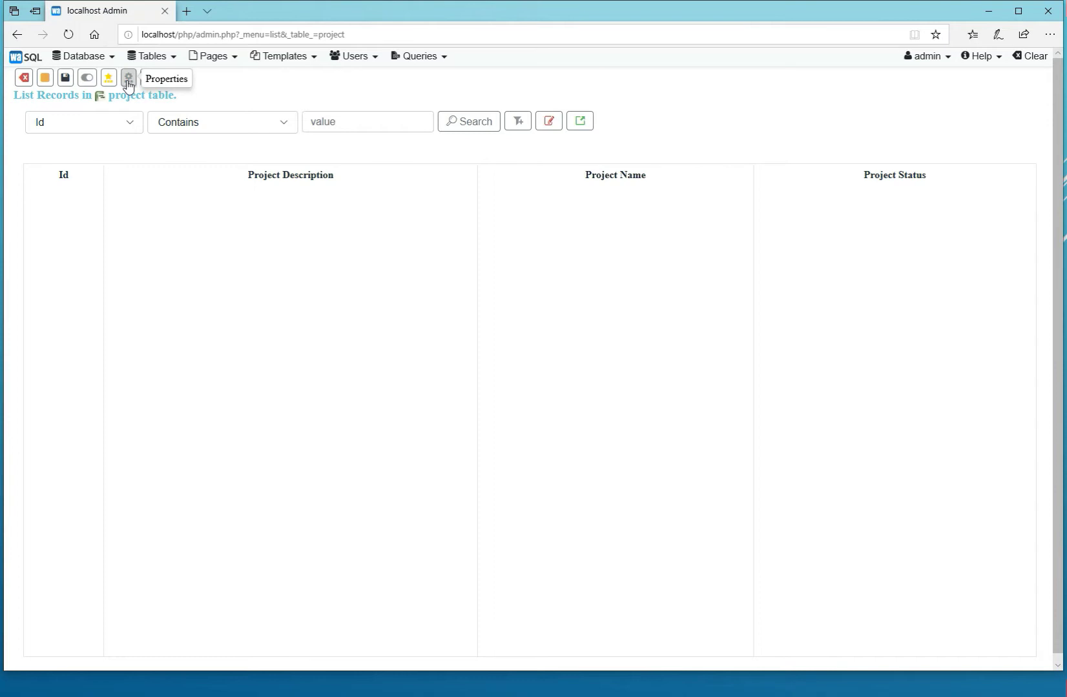
# Open the project table's properties and bring up the metadata form for the project_description field.
pyautogui.click(128, 80)
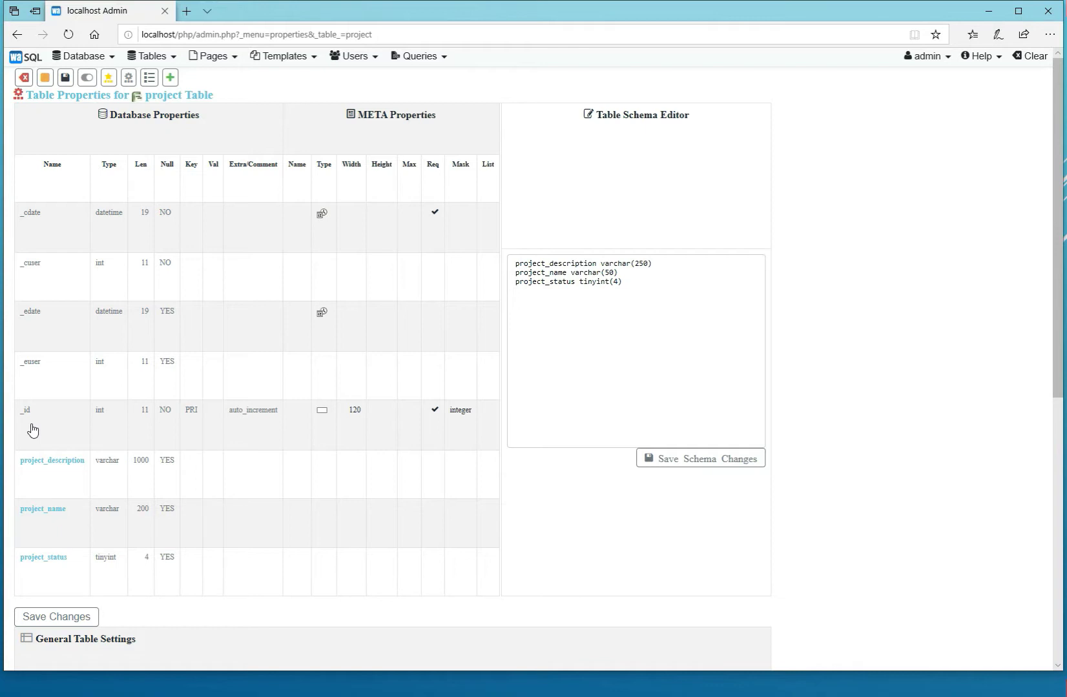
pyautogui.hotkey('ctrl', '+')
pyautogui.hotkey('ctrl', '+')
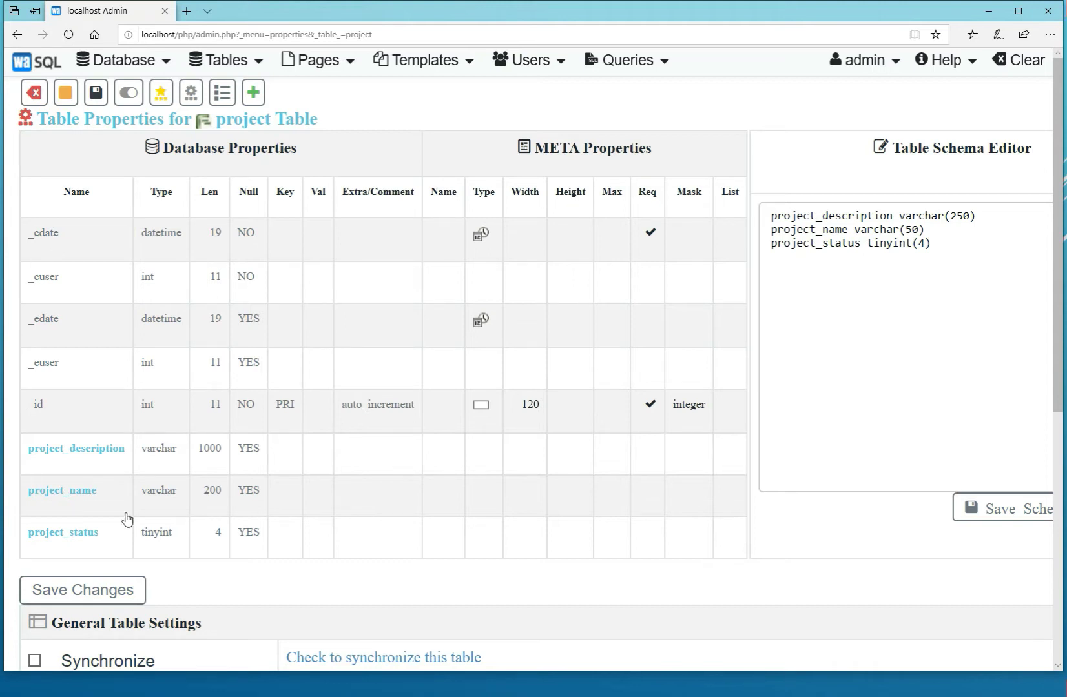
pyautogui.click(98, 448)
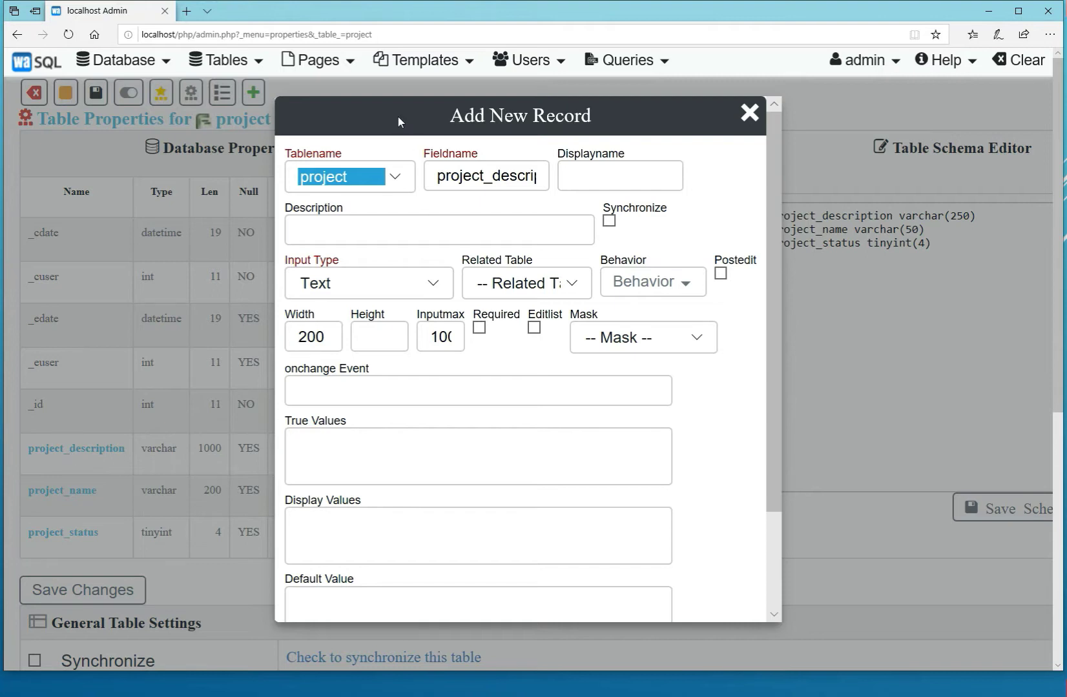
# Give project_description the display name Description and the description text "More deatils about your project".
pyautogui.moveTo(398, 115); pyautogui.dragTo(660, 105)
pyautogui.click(660, 105)
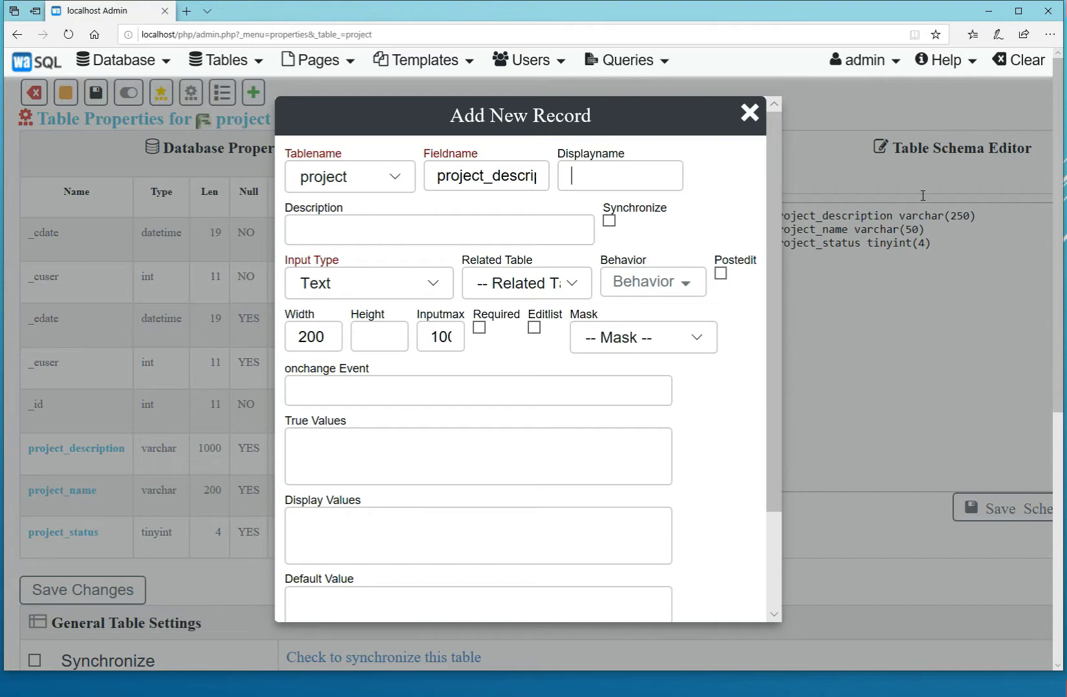
pyautogui.write('Description')
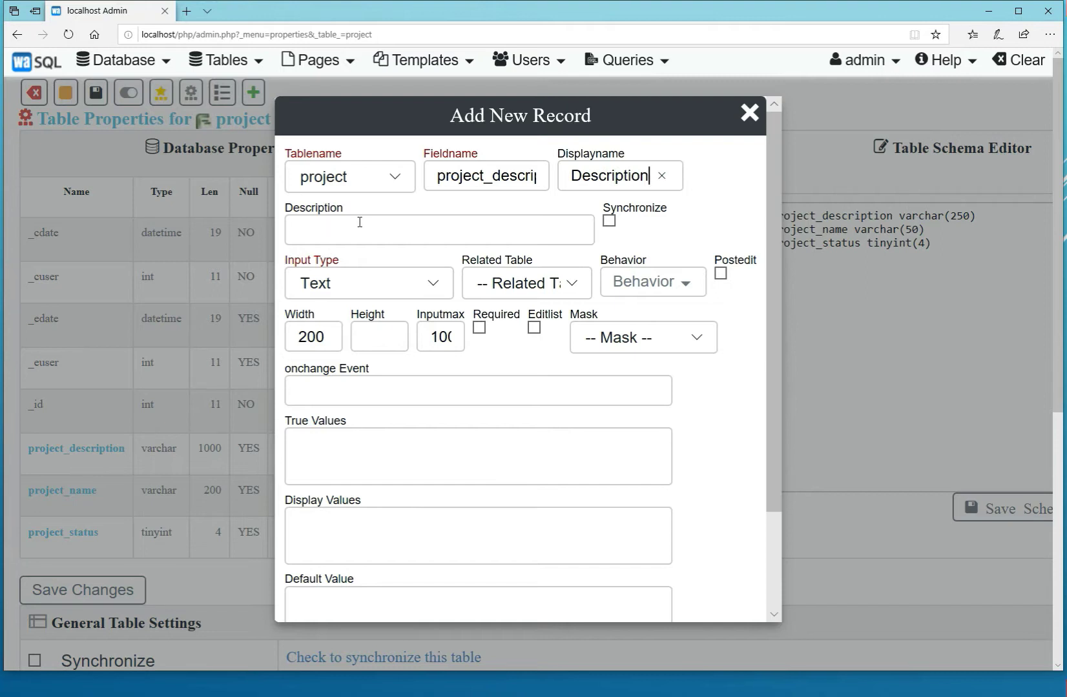
pyautogui.click(527, 228)
pyautogui.write('More deatils about ')
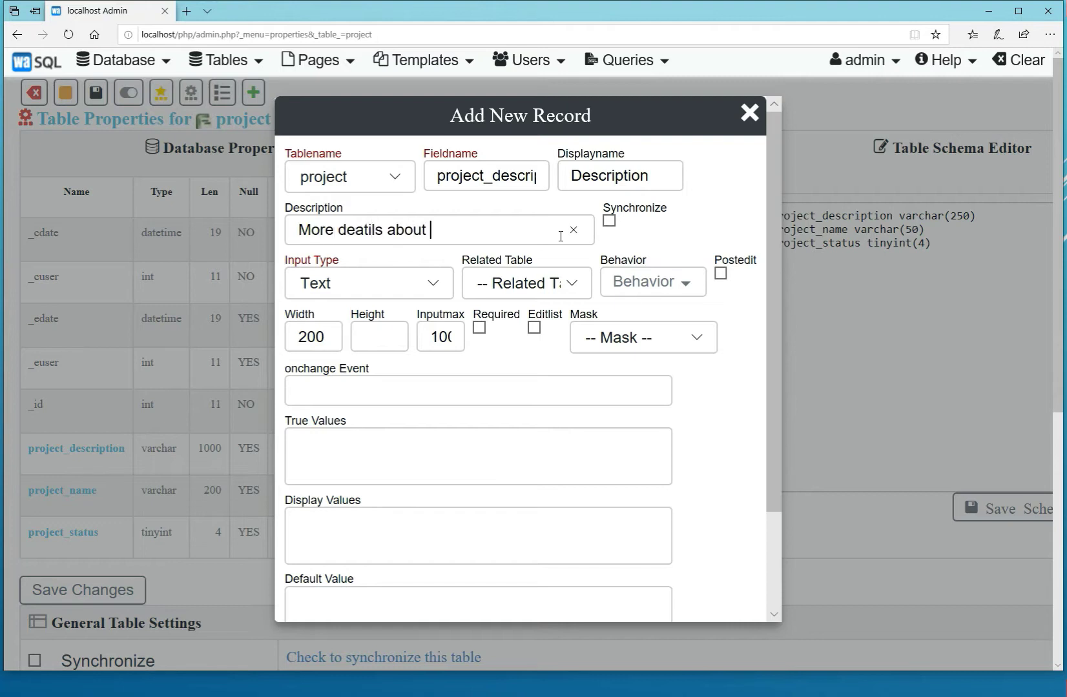
pyautogui.write('your project')
# Set the project_description input type to Textarea with a width of 310, and save the field's metadata.
pyautogui.click(434, 287)
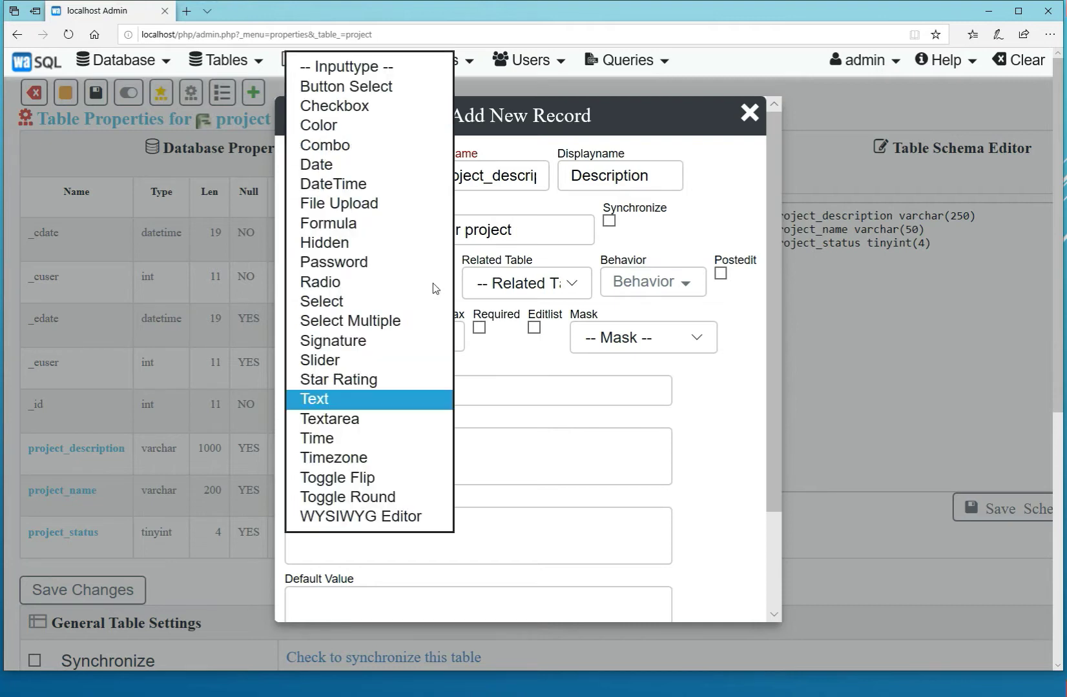
pyautogui.click(363, 419)
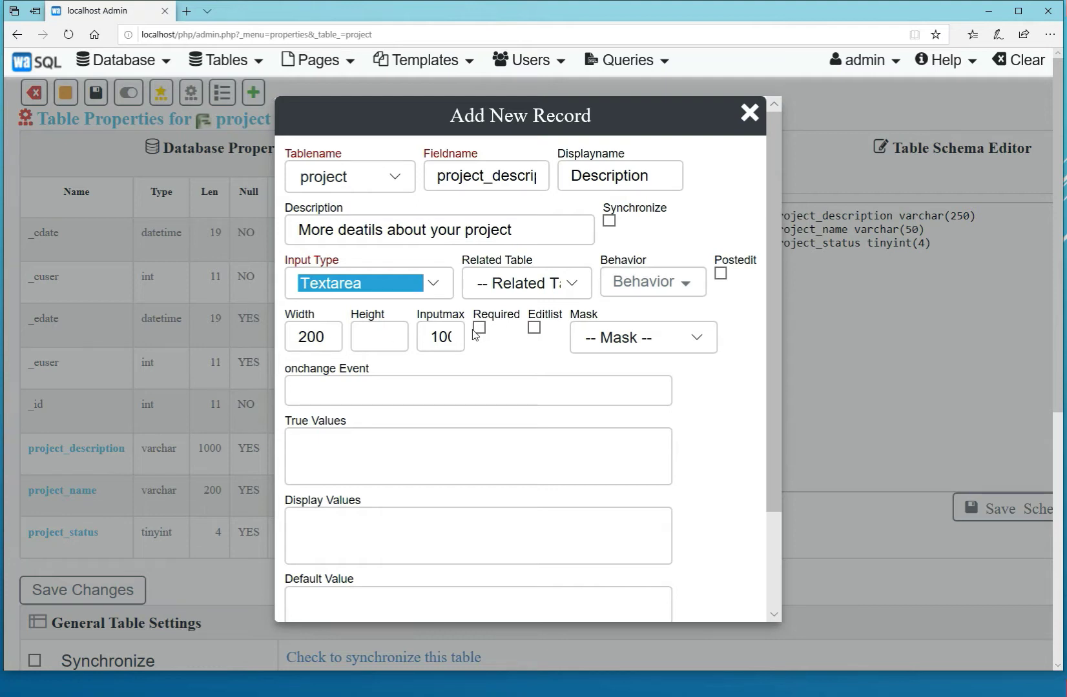
pyautogui.moveTo(326, 337); pyautogui.dragTo(274, 330)
pyautogui.write('310')
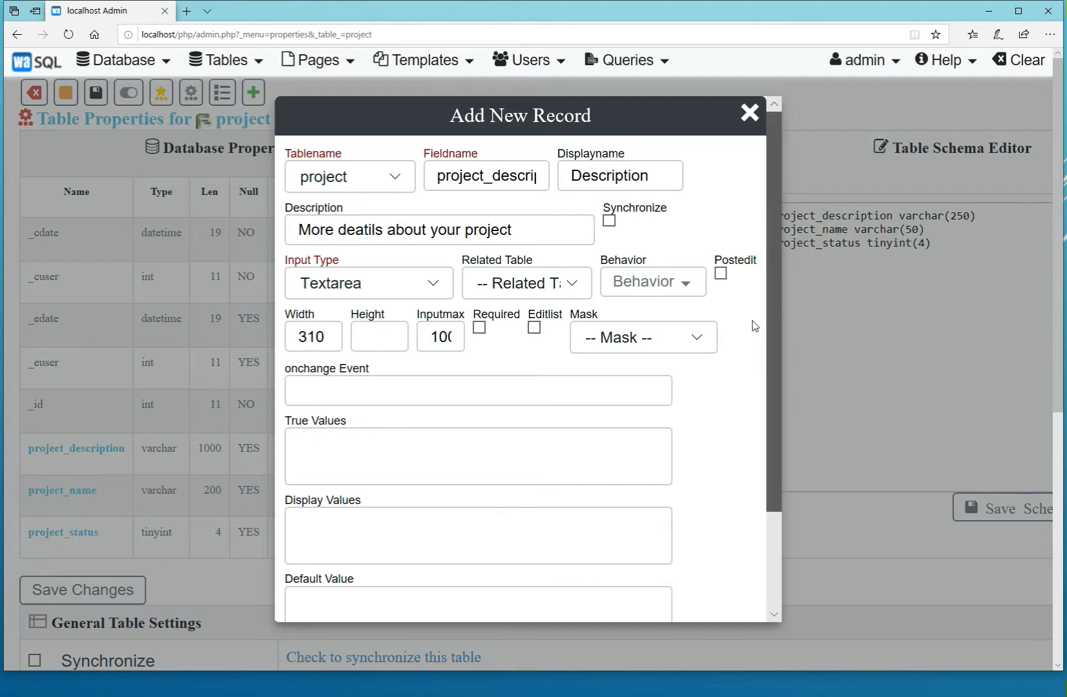
pyautogui.scroll(-2, 749, 352)
pyautogui.click(320, 585)
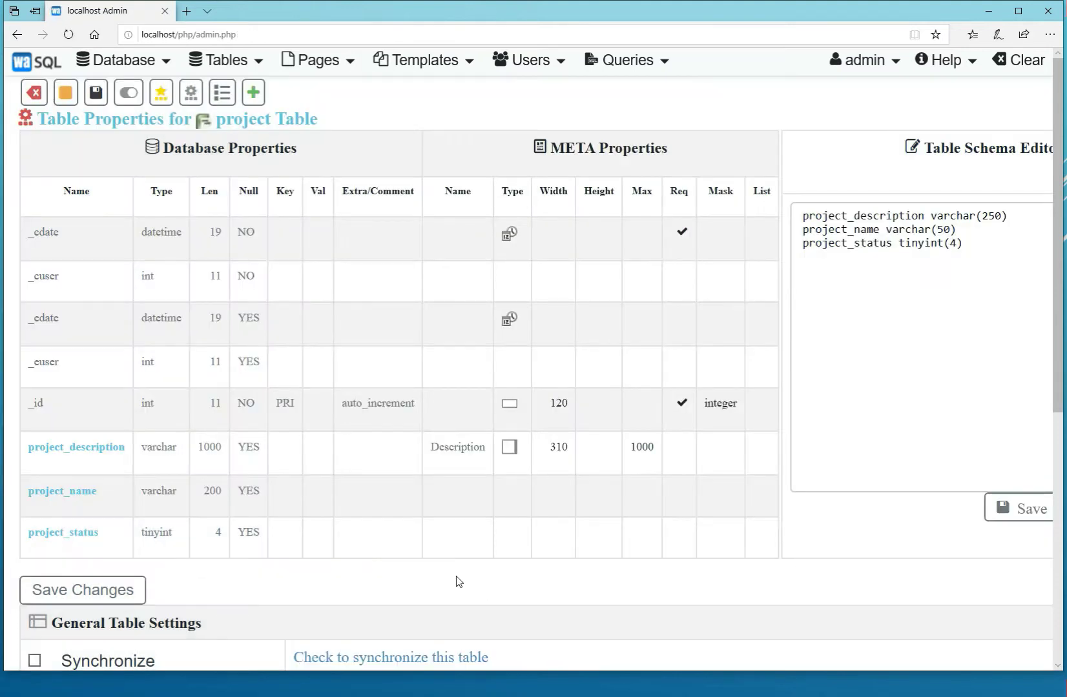
# In the metadata for project_name, enter the display name Project and the description "Project title".
pyautogui.click(80, 495)
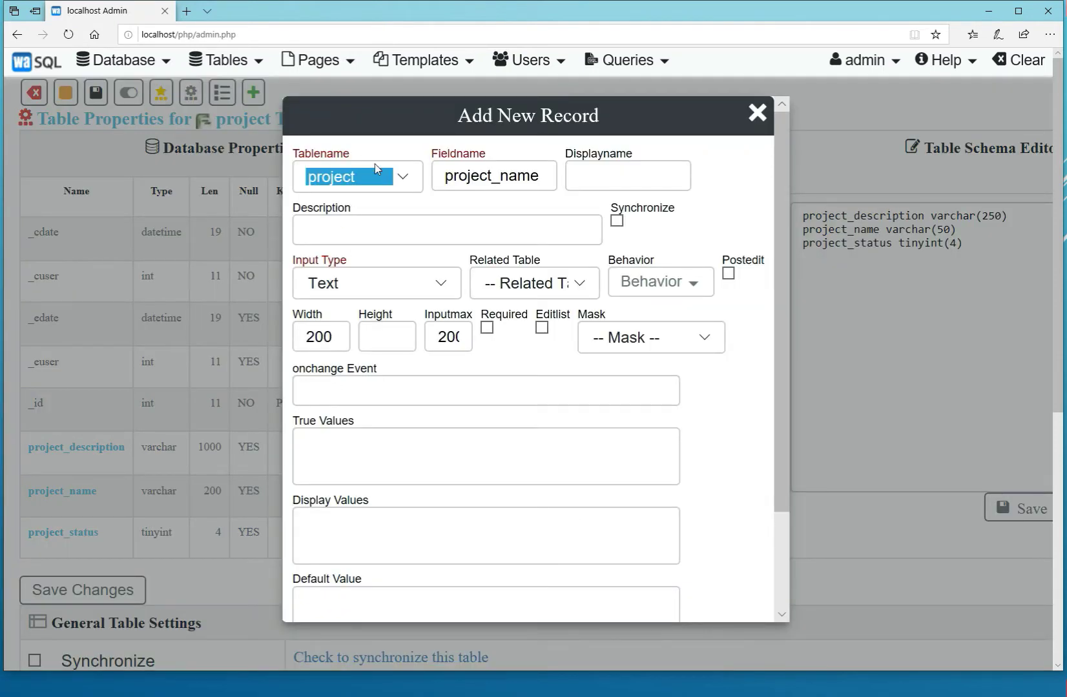
pyautogui.click(617, 178)
pyautogui.write('Project')
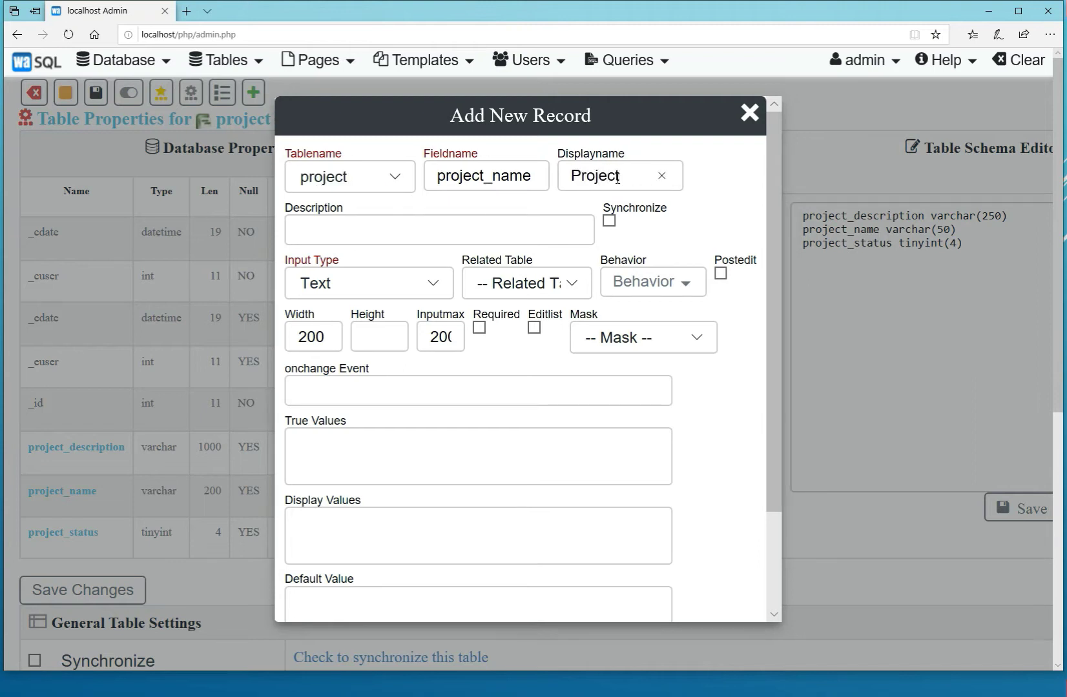
pyautogui.click(384, 231)
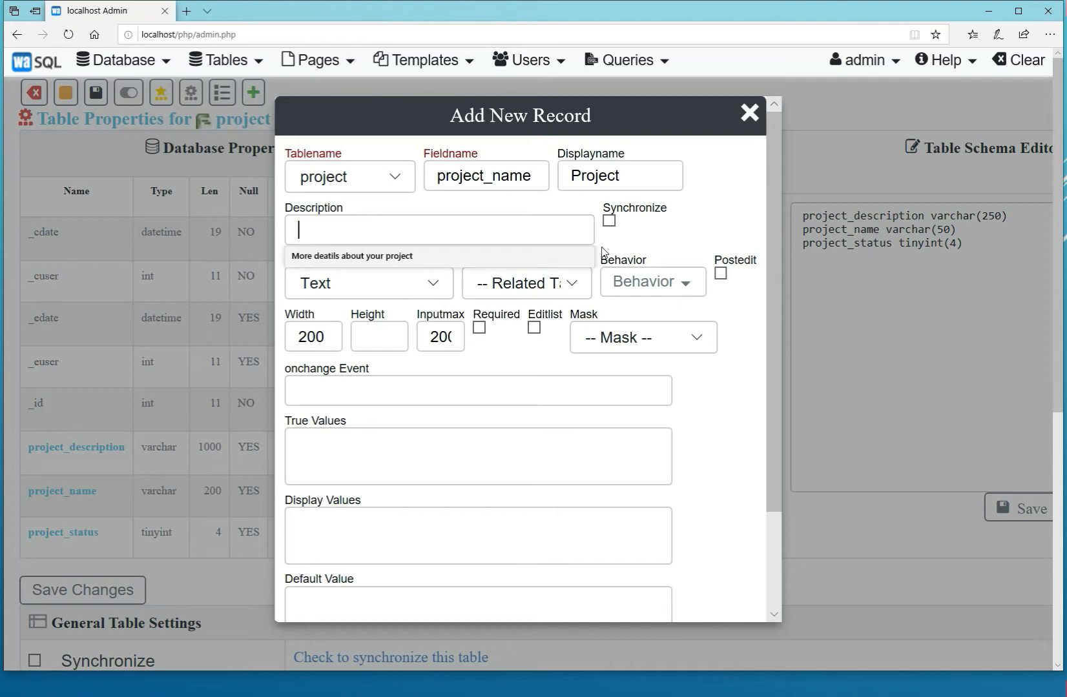
pyautogui.write('Project ')
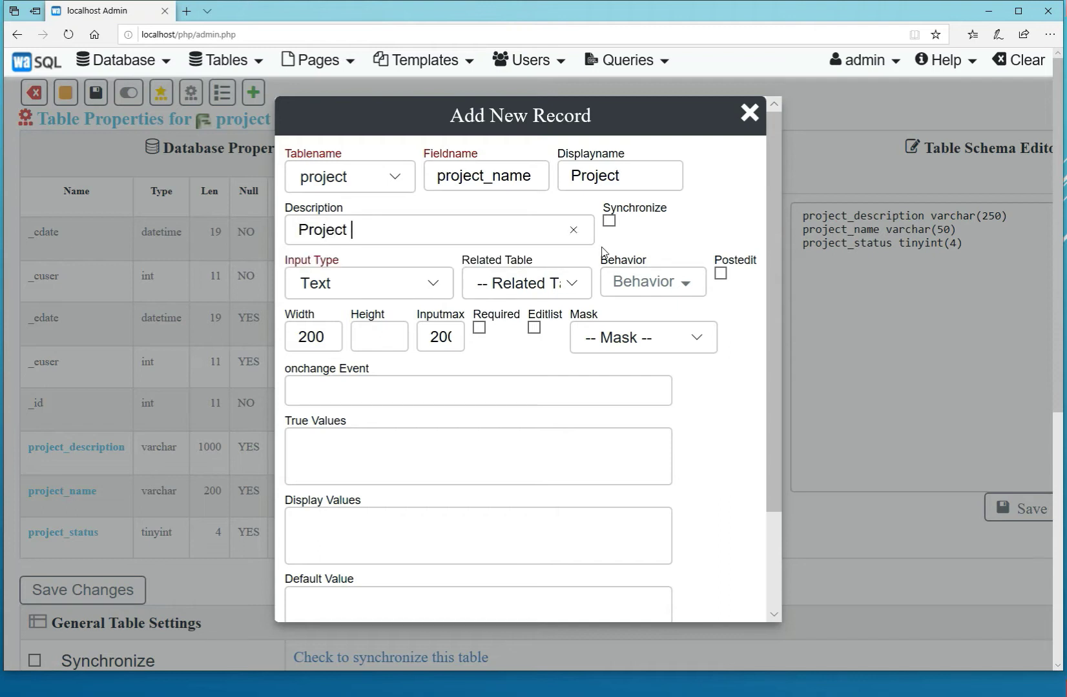
pyautogui.write('title')
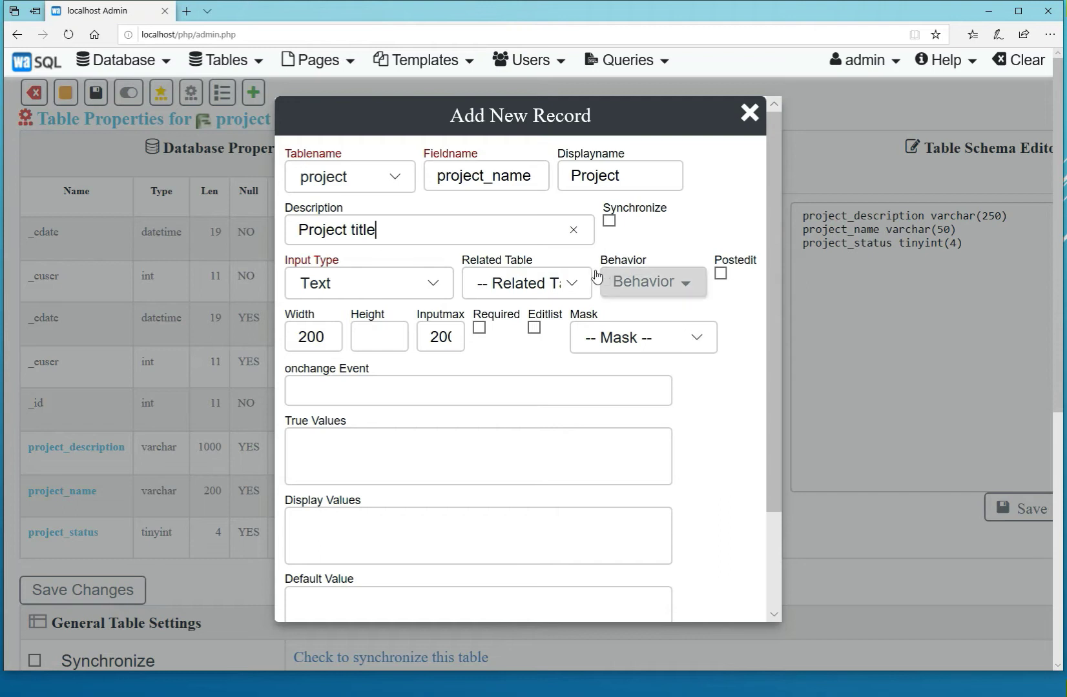
# Make the project_name field required and save its metadata.
pyautogui.click(479, 329)
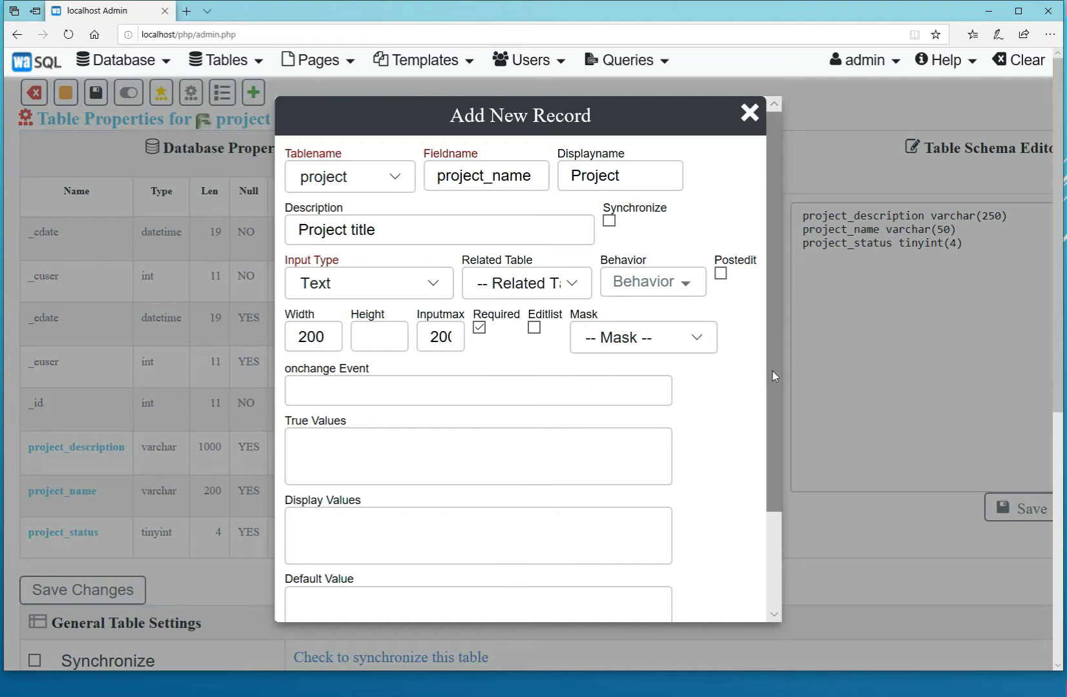
pyautogui.moveTo(772, 372); pyautogui.dragTo(775, 476)
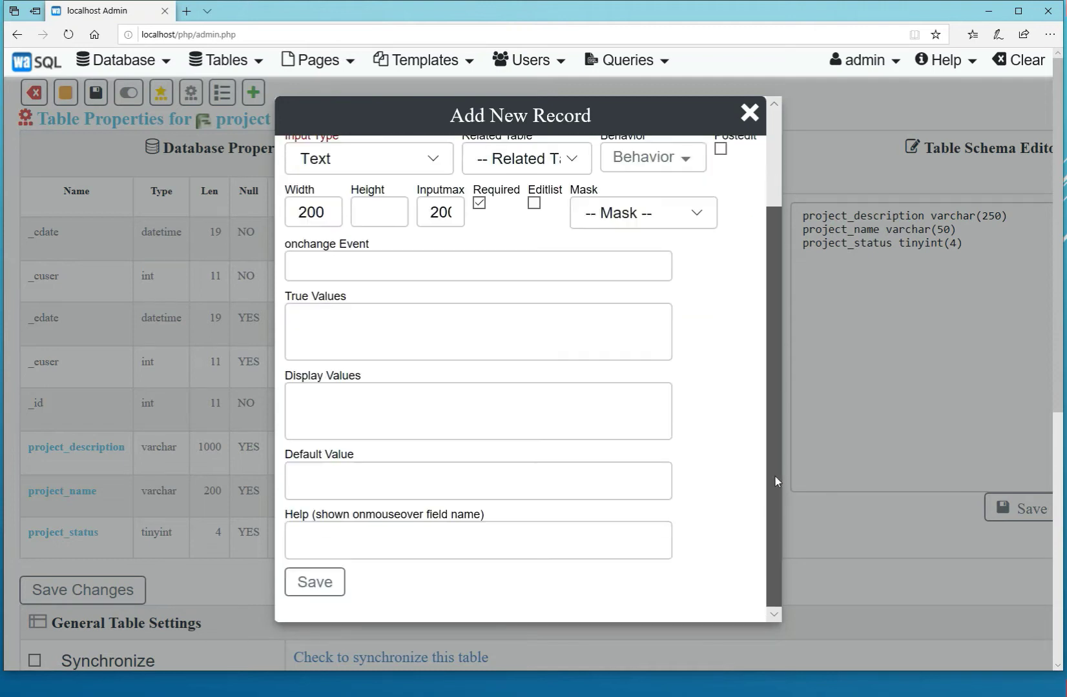
pyautogui.click(326, 588)
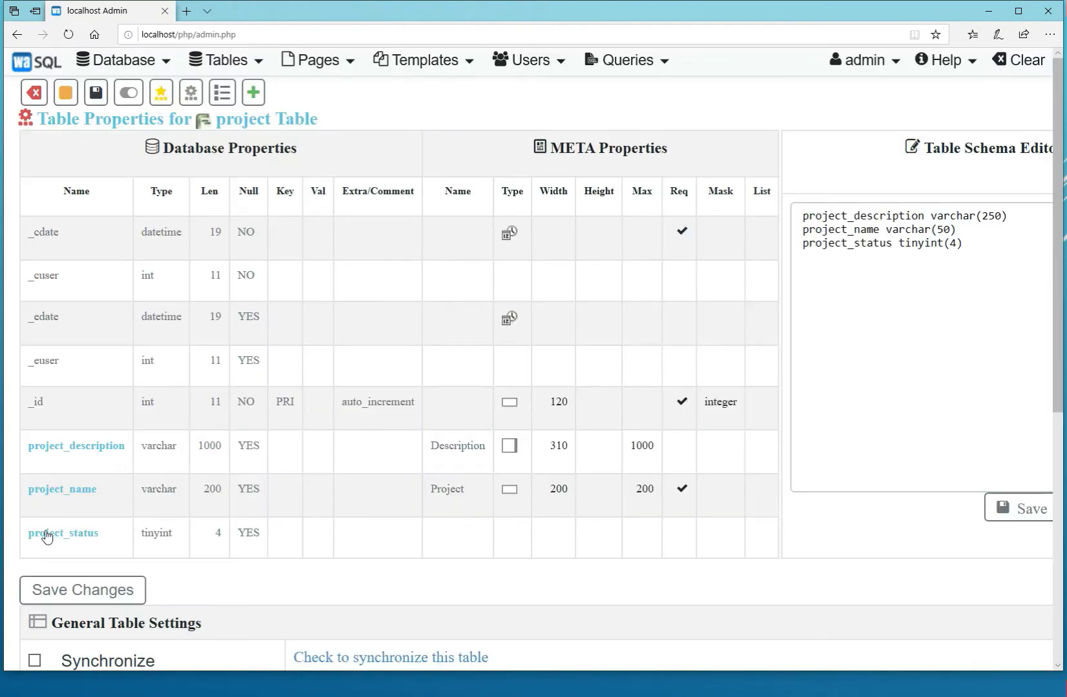
# Open the metadata form for the project_status field and set its display name to Status.
pyautogui.click(60, 536)
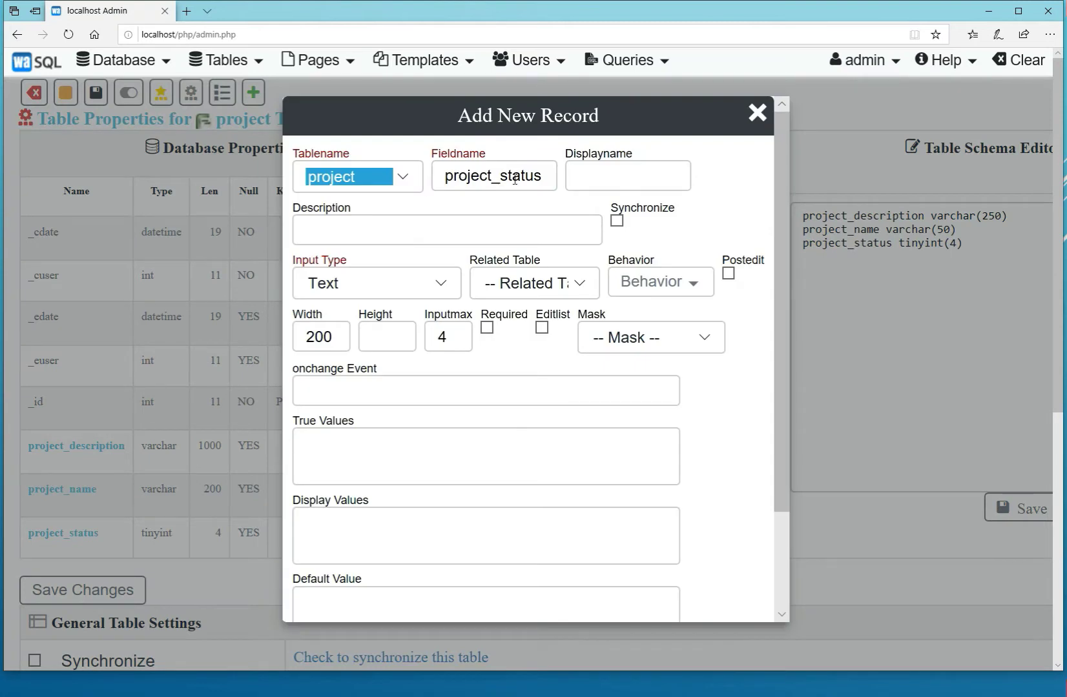
pyautogui.click(596, 174)
pyautogui.write('Status')
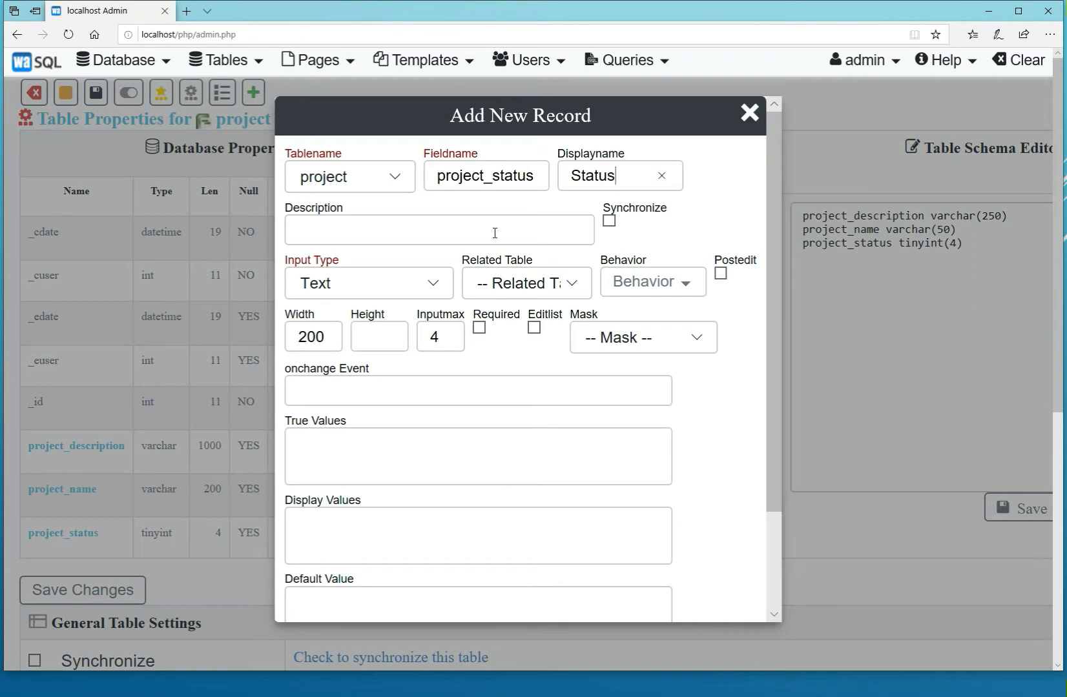
# Make project_status a required field with the Select input type and a width of 100.
pyautogui.click(436, 288)
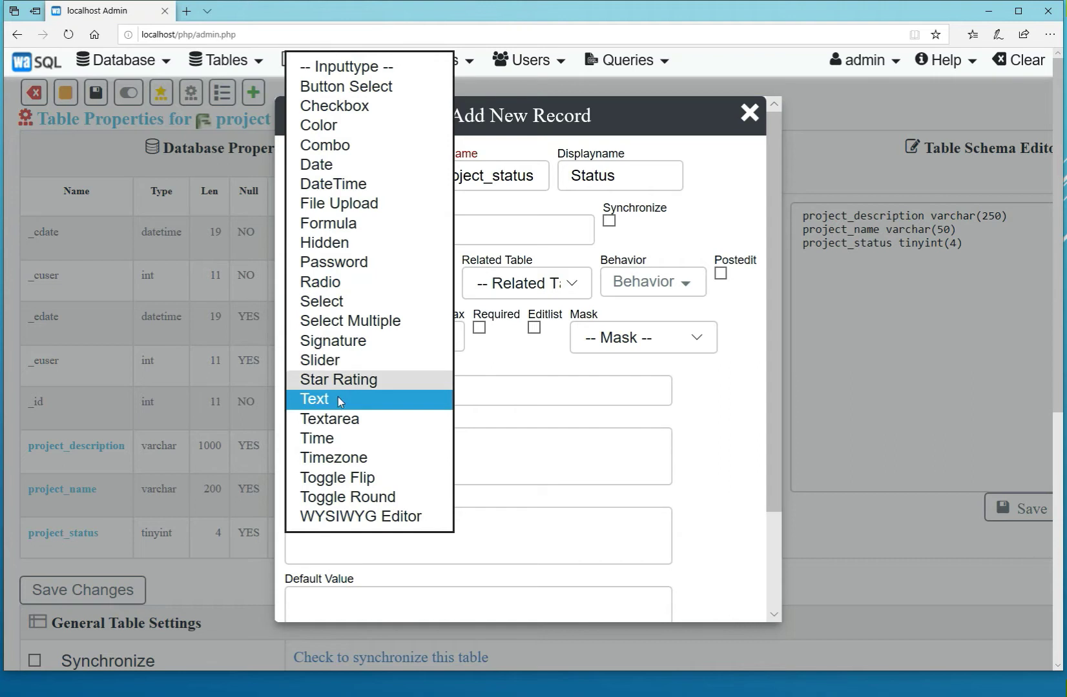
pyautogui.click(334, 302)
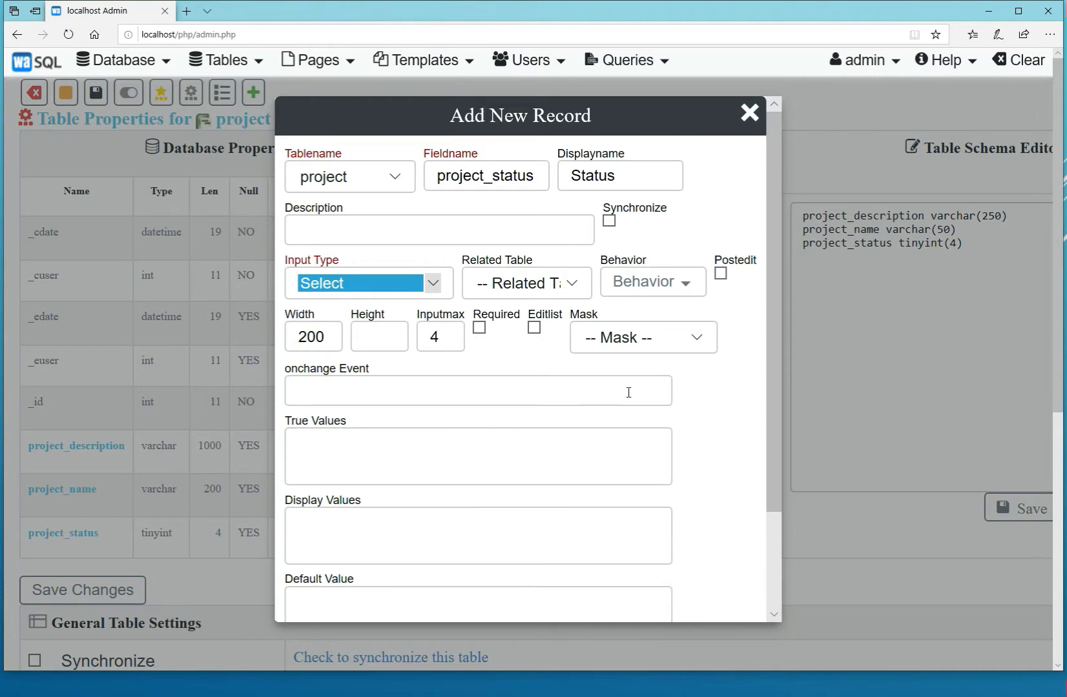
pyautogui.click(479, 328)
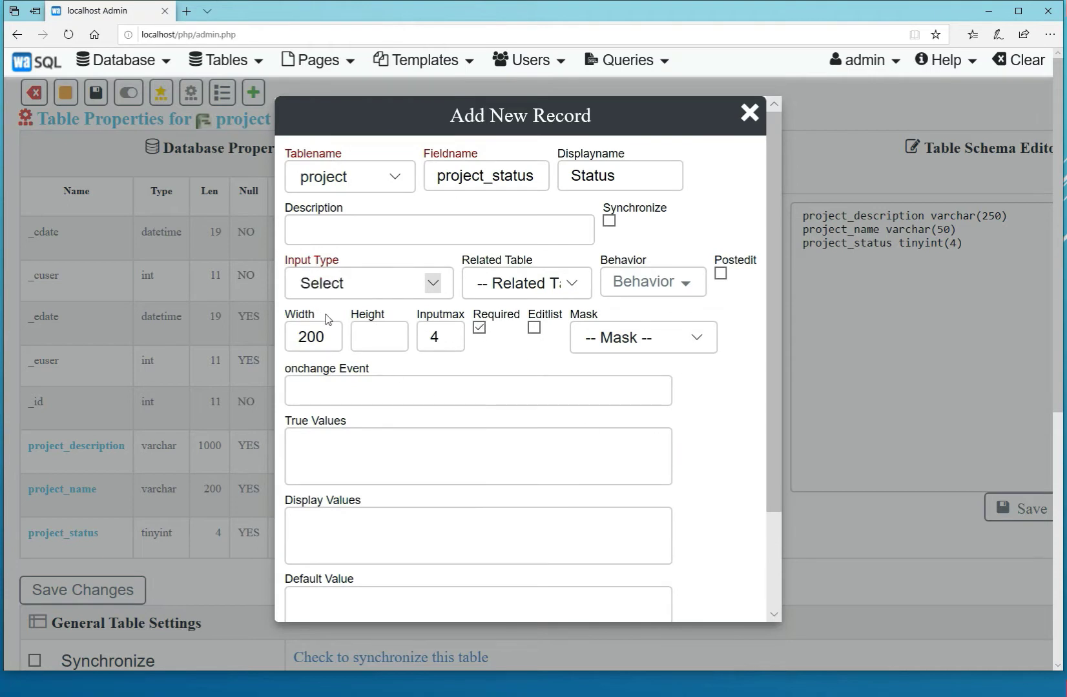
pyautogui.doubleClick(329, 339)
pyautogui.write('100')
# Enter 1, 2 and 3 on separate lines as the true values of project_status.
pyautogui.click(351, 449)
pyautogui.write('1 ')
pyautogui.write('2')
pyautogui.press('Return')
pyautogui.write('3')
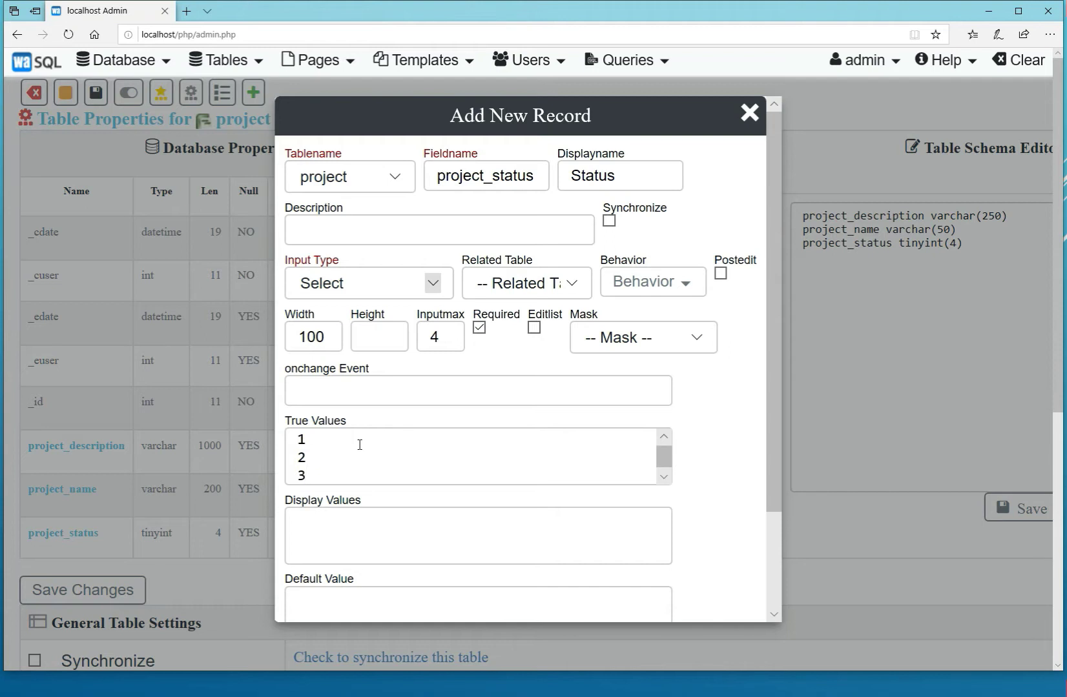
# Enter New, In Progress and Complete on separate lines as the display values of project_status.
pyautogui.press('Tab')
pyautogui.write('New')
pyautogui.write('In Progre')
pyautogui.write('ss')
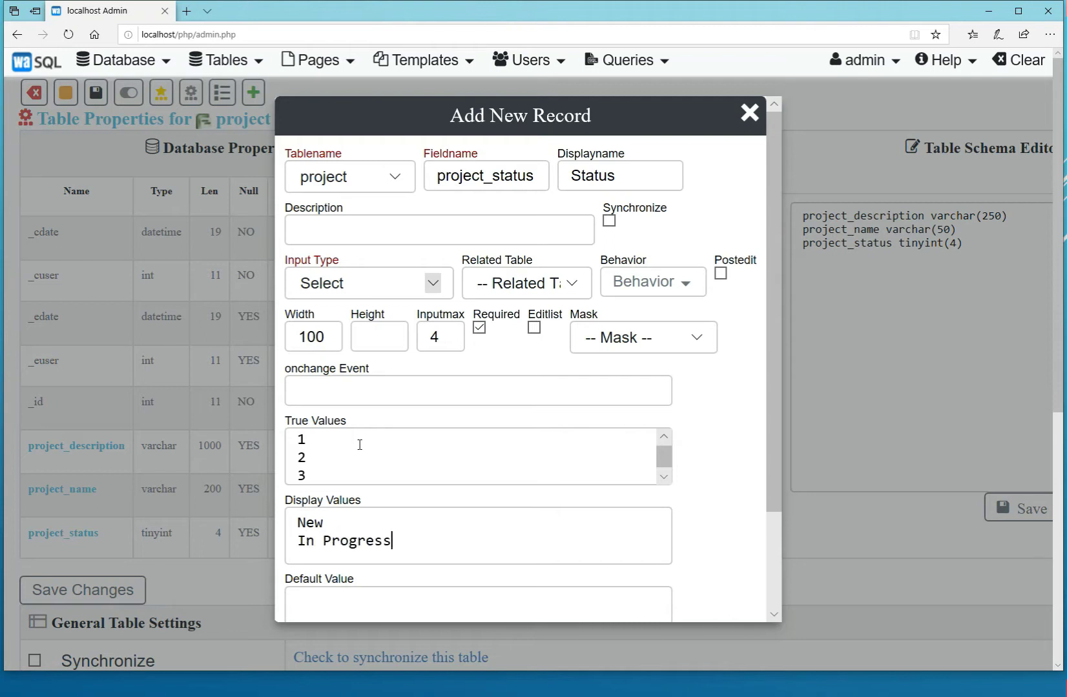
pyautogui.press('Return')
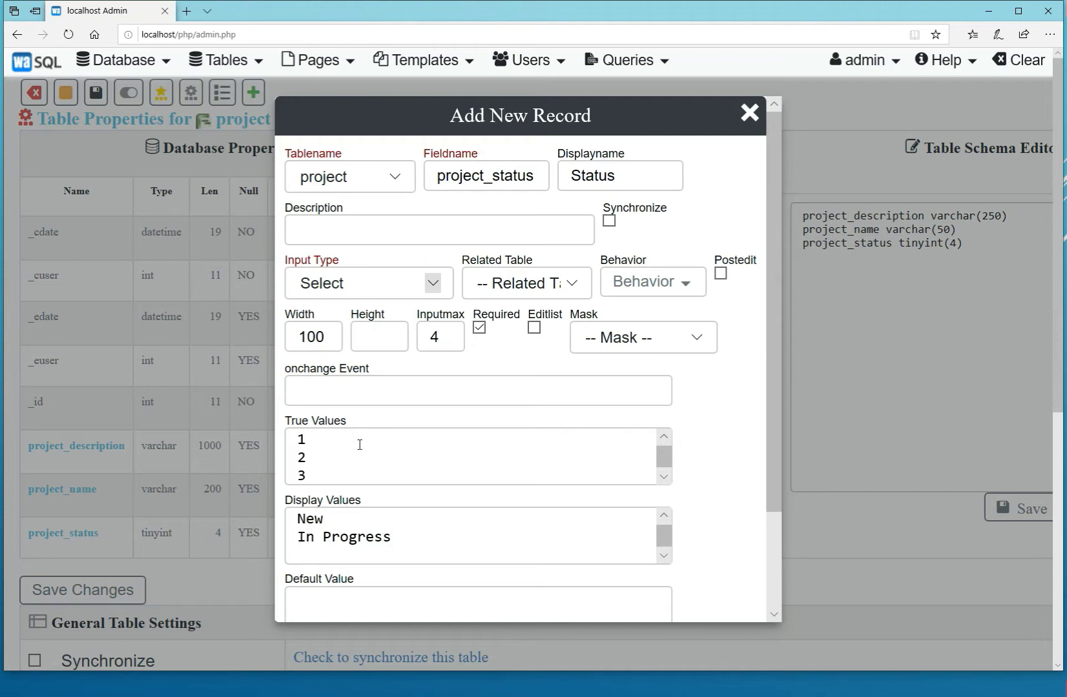
pyautogui.write('Complete')
# Set the default value of project_status to 1 and save the field's metadata.
pyautogui.press('Tab')
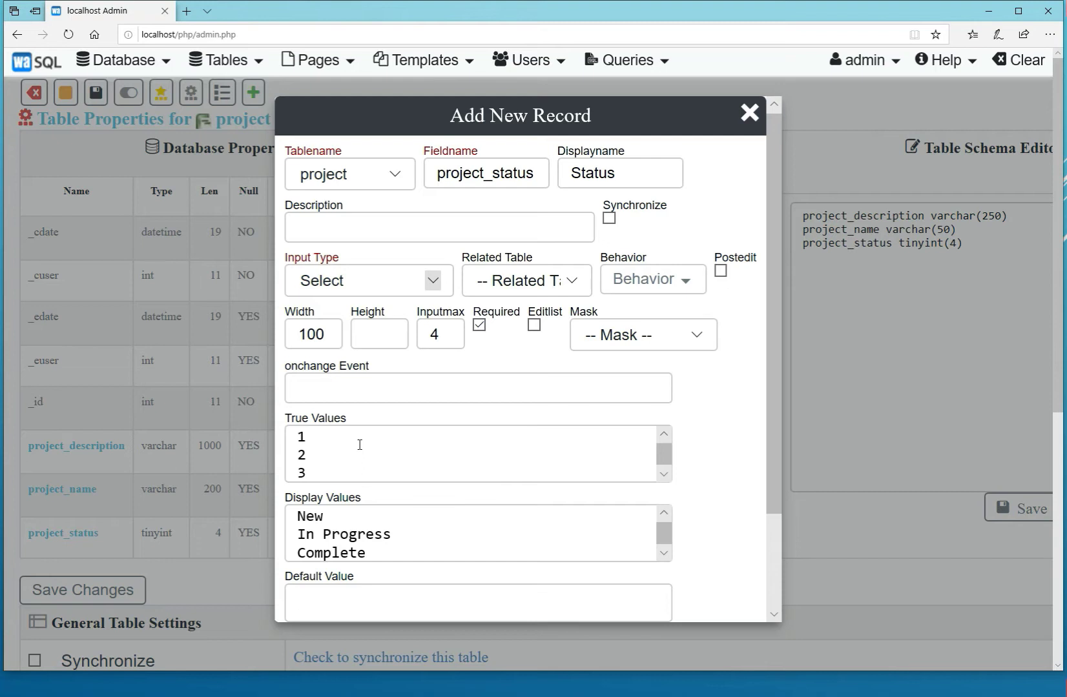
pyautogui.write('1')
pyautogui.moveTo(778, 352); pyautogui.dragTo(771, 463)
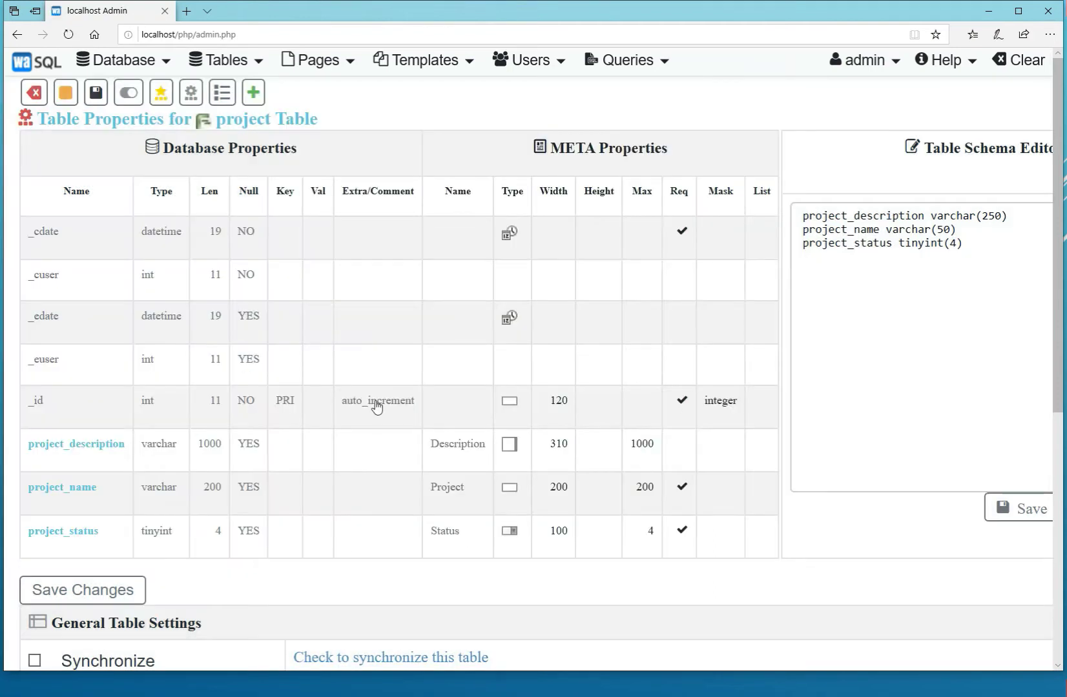
# Open the project table's new record form, check the choices offered for Status, and close the form.
pyautogui.click(251, 95)
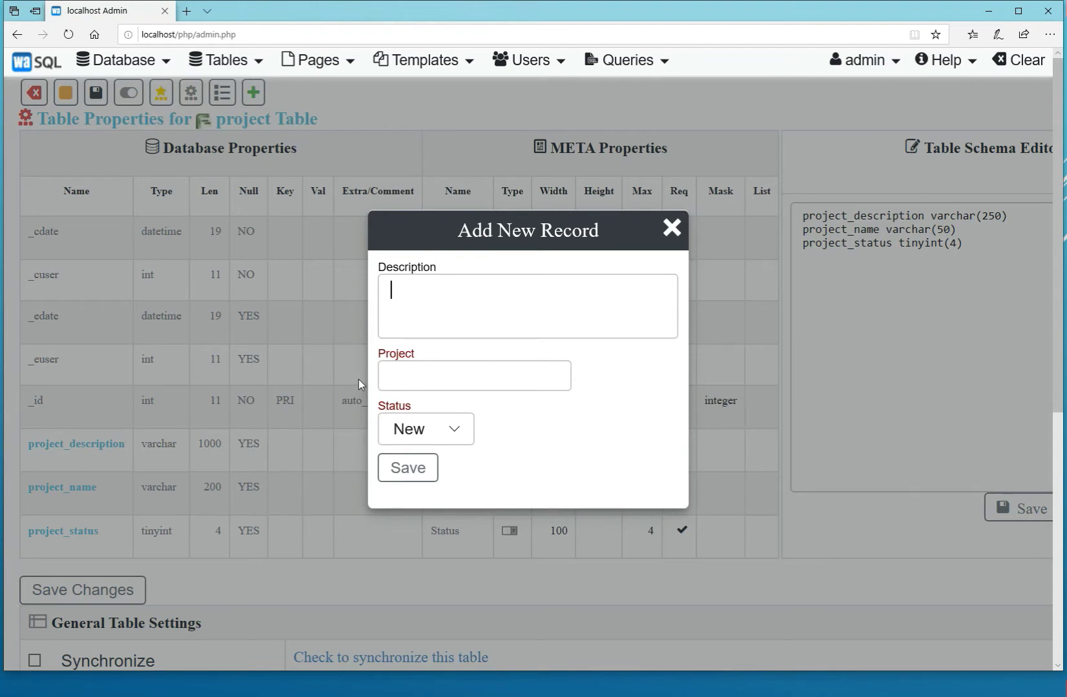
pyautogui.click(455, 432)
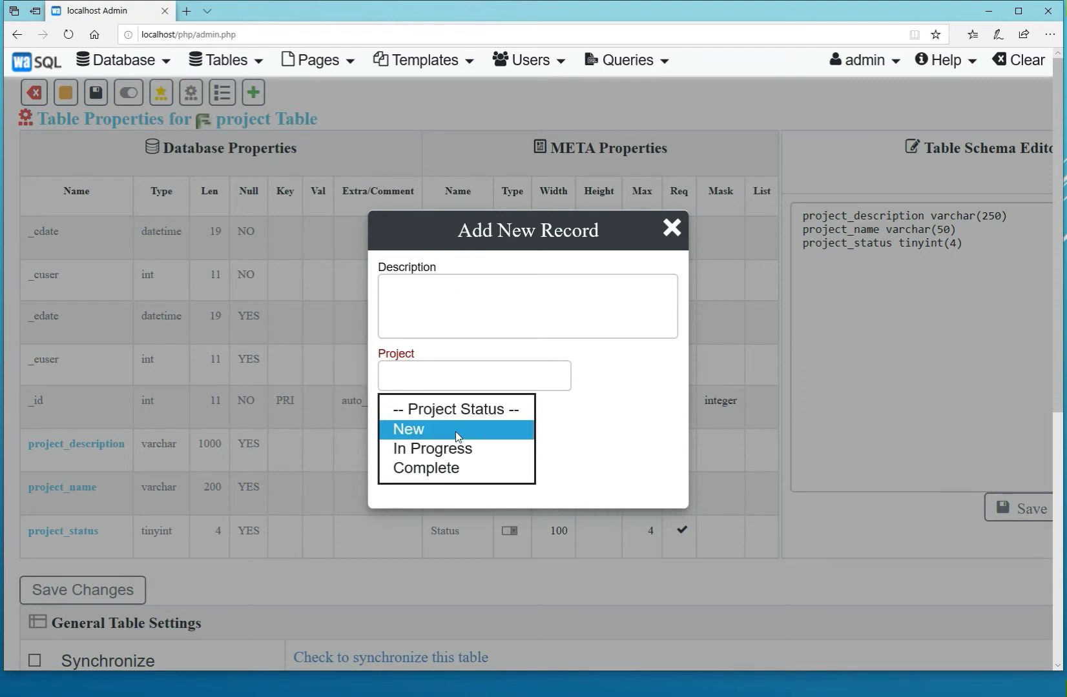
pyautogui.click(604, 403)
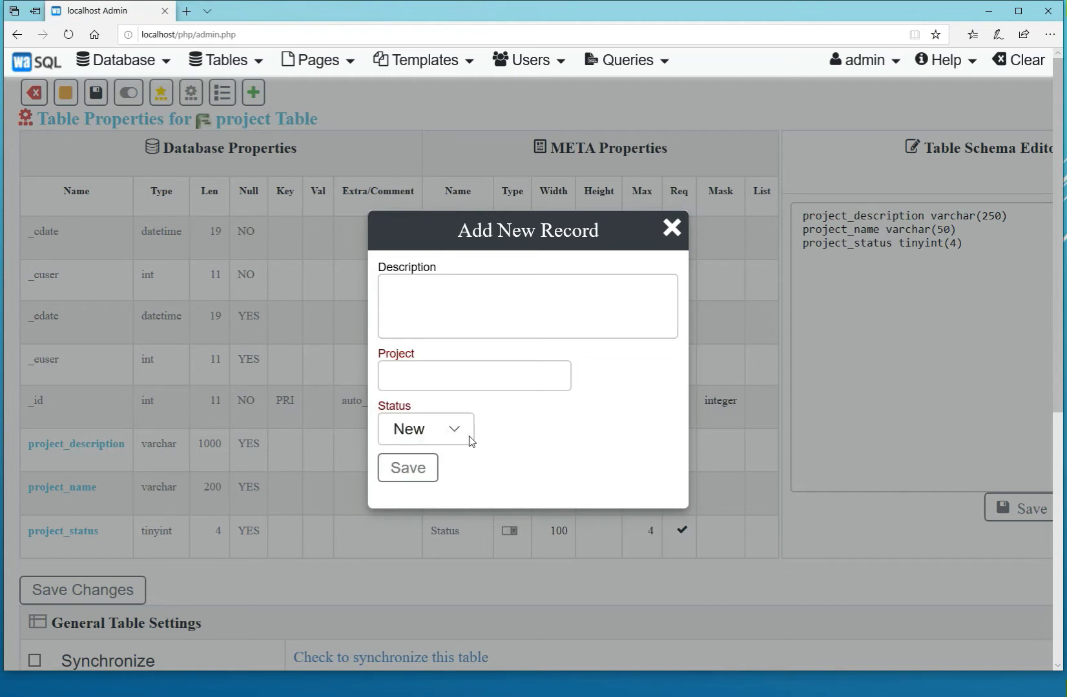
pyautogui.click(407, 467)
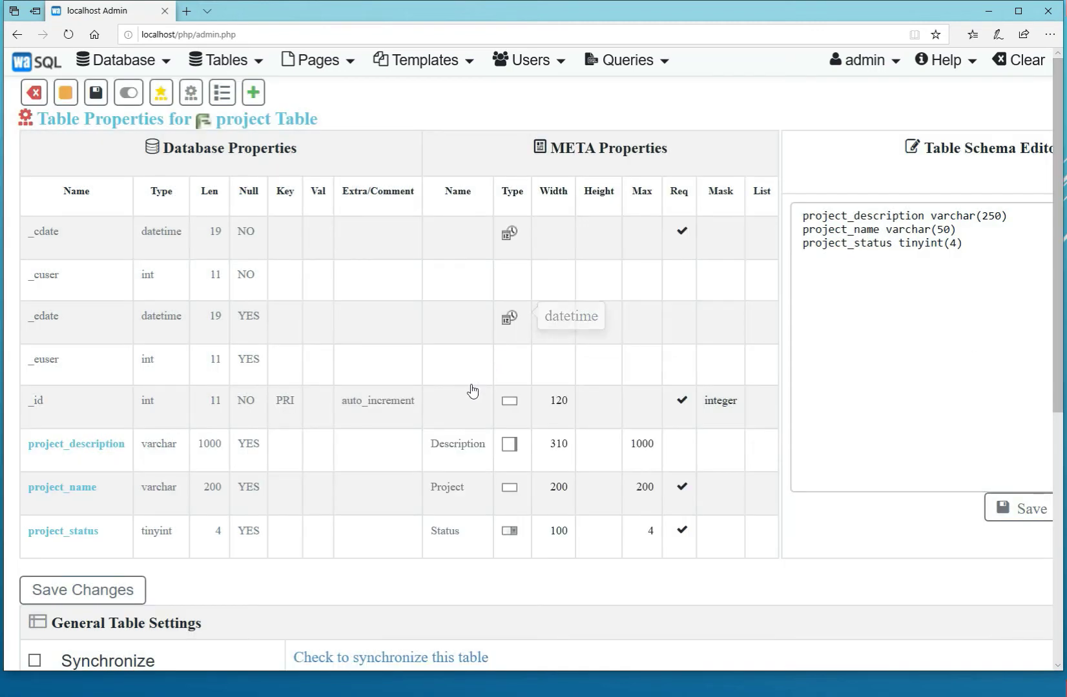
# In the General Table Settings, set the list fields to "project_status, project_name".
pyautogui.scroll(-3, 473, 392)
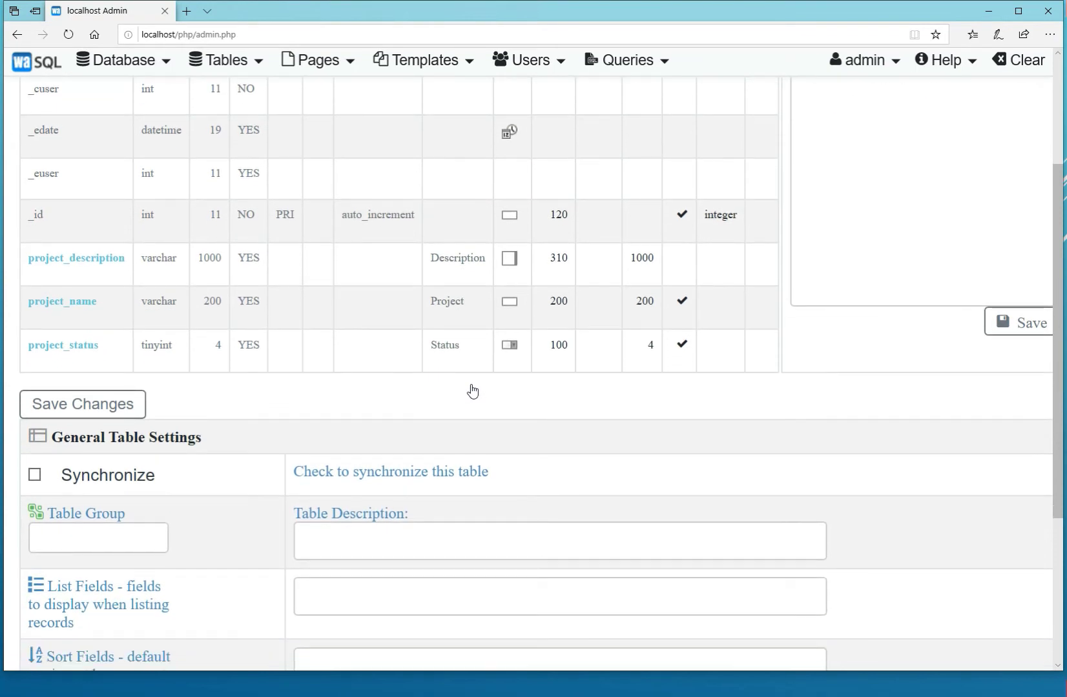
pyautogui.scroll(-2, 473, 392)
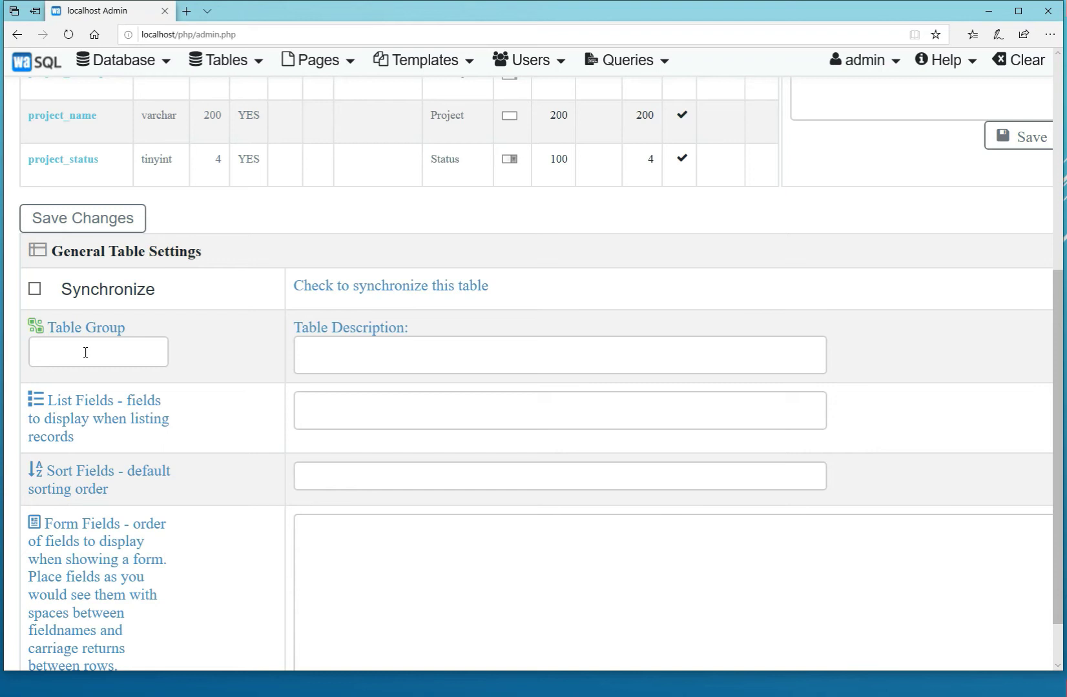
pyautogui.scroll(1, 86, 353)
pyautogui.click(89, 375)
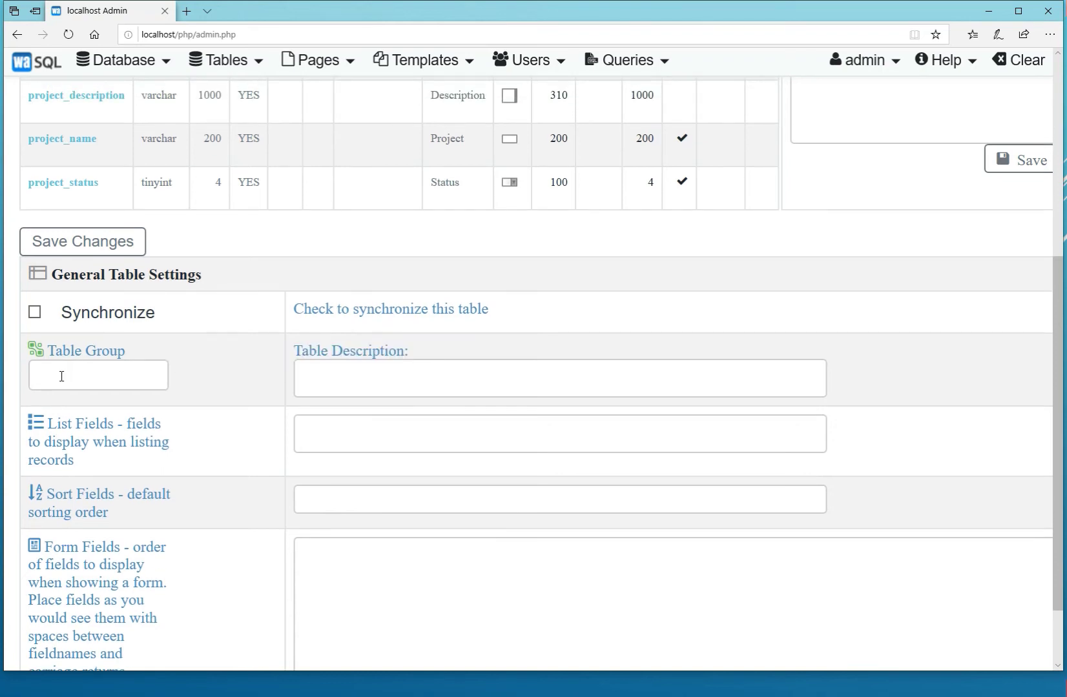
pyautogui.click(370, 375)
pyautogui.scroll(-1, 534, 393)
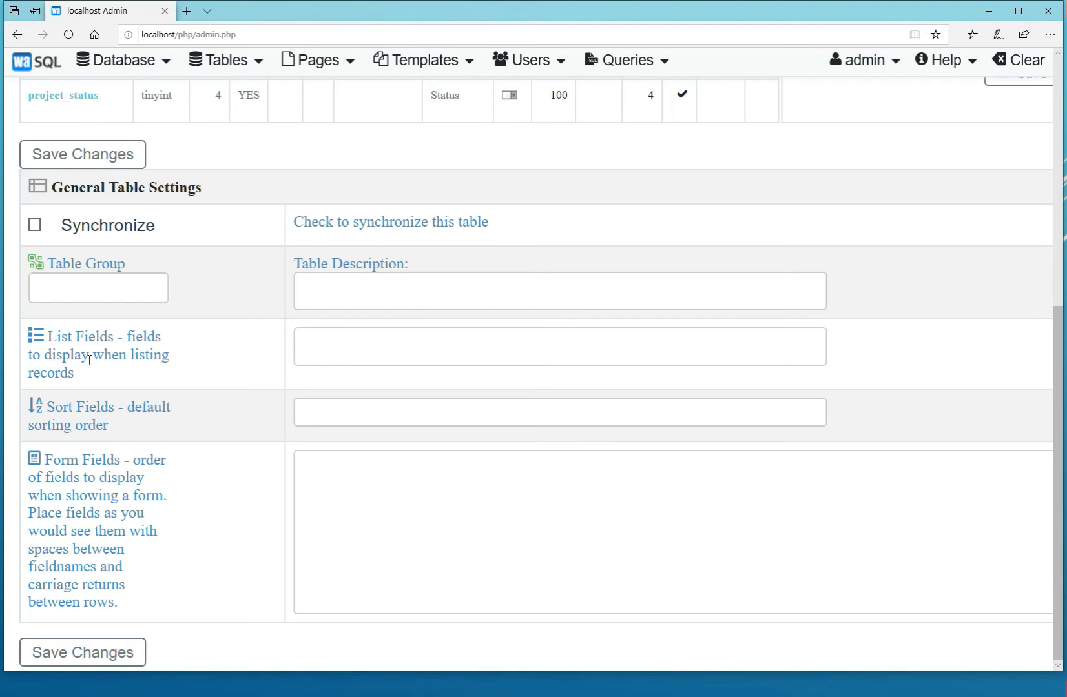
pyautogui.click(359, 348)
pyautogui.write('project_stat')
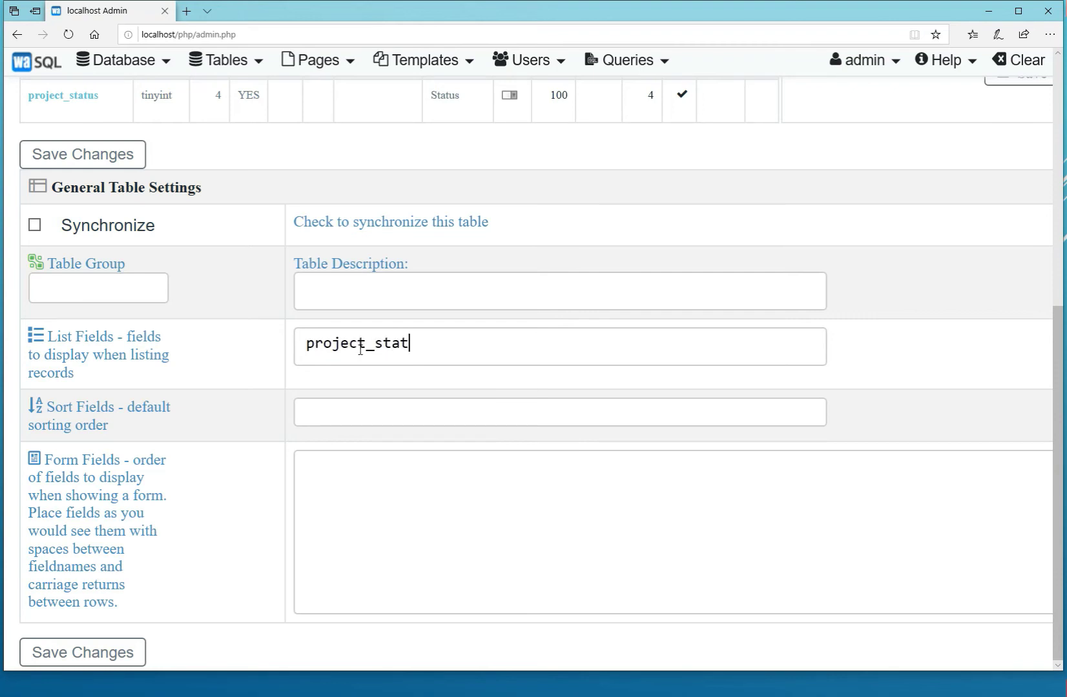
pyautogui.write('us,')
pyautogui.press('BackSpace')
pyautogui.press('BackSpace')
pyautogui.write(', project_name')
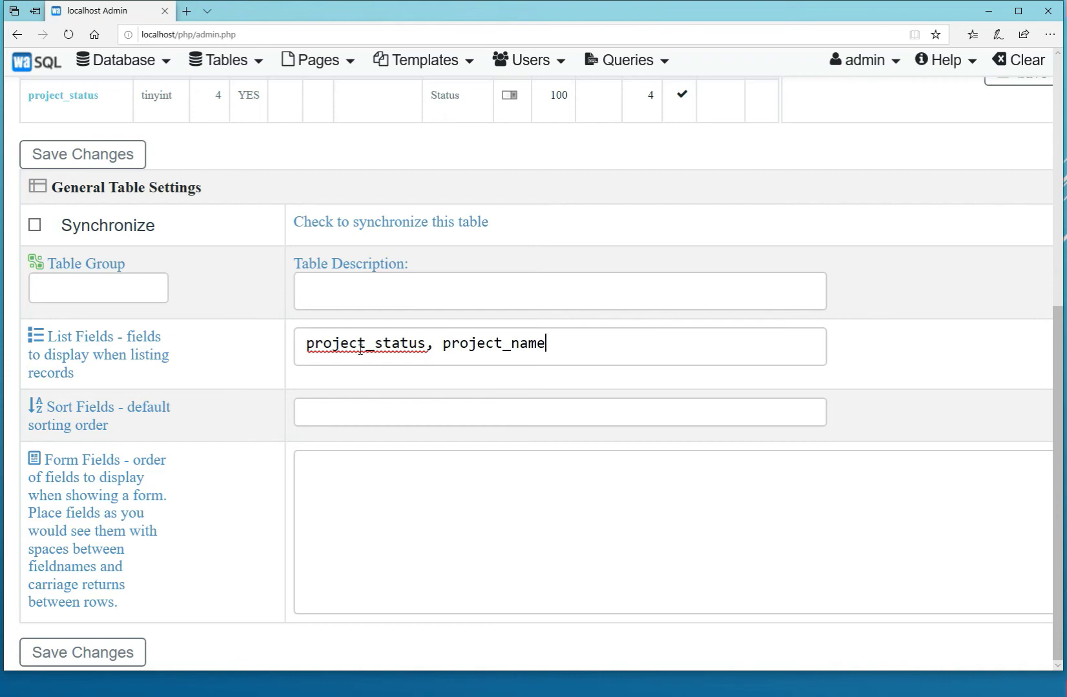
# Set the default sort fields of the project table to "project_status, project_name".
pyautogui.press('Tab')
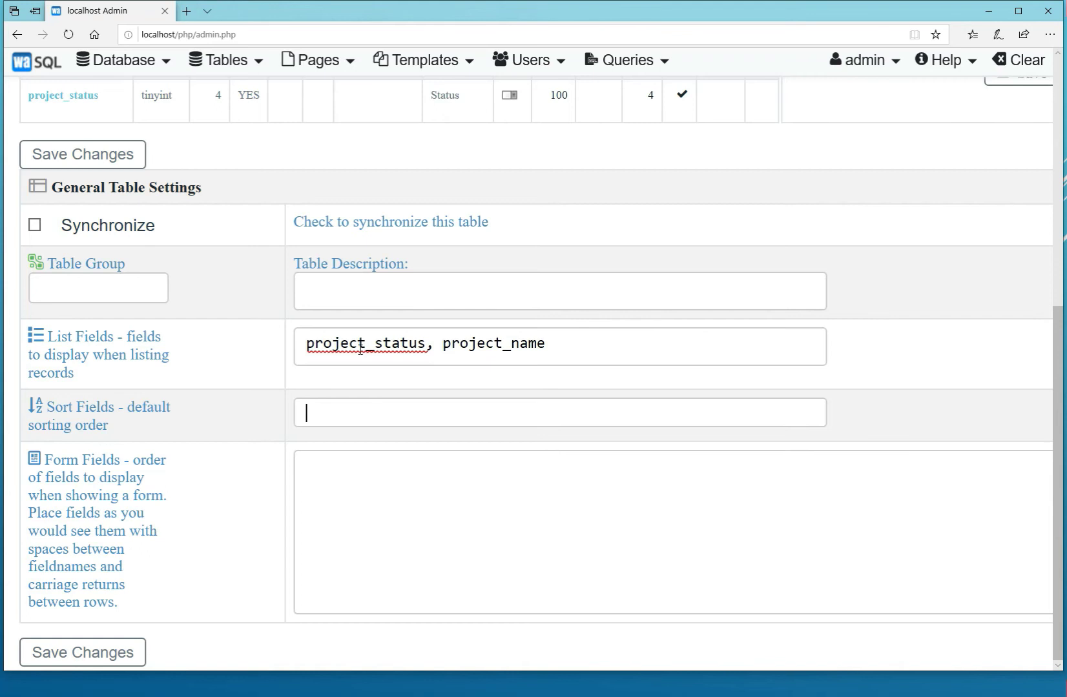
pyautogui.write('project_status')
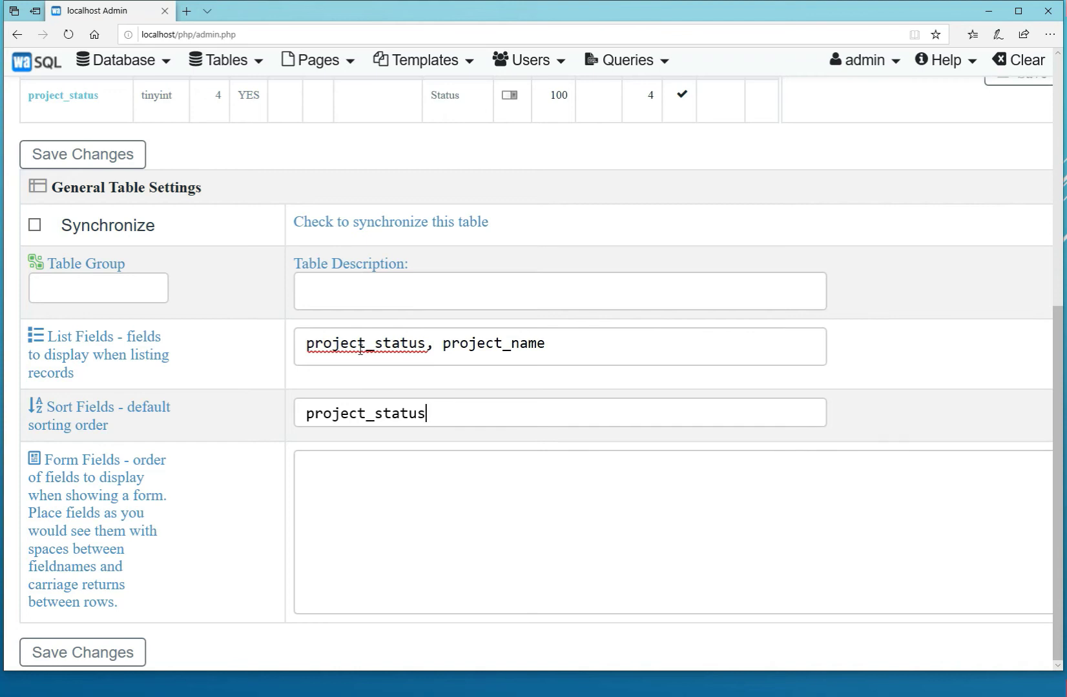
pyautogui.write(', project_')
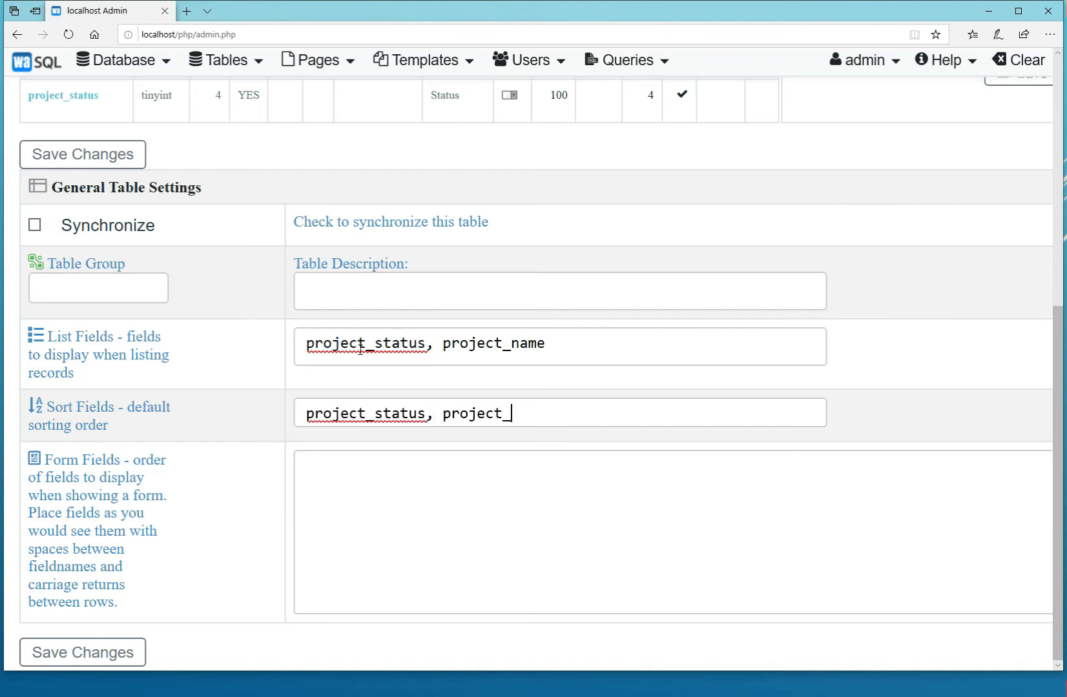
pyautogui.write('name')
# Set the form fields to project_name and project_status on one row with project_description below, and save the table settings.
pyautogui.press('Tab')
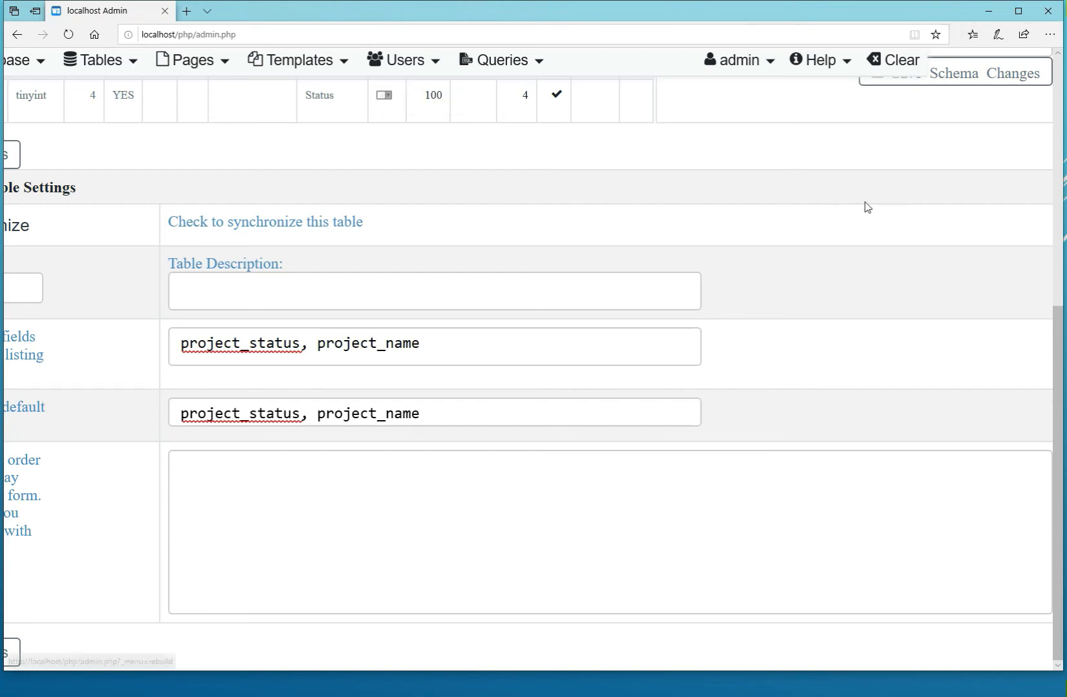
pyautogui.moveTo(867, 208)
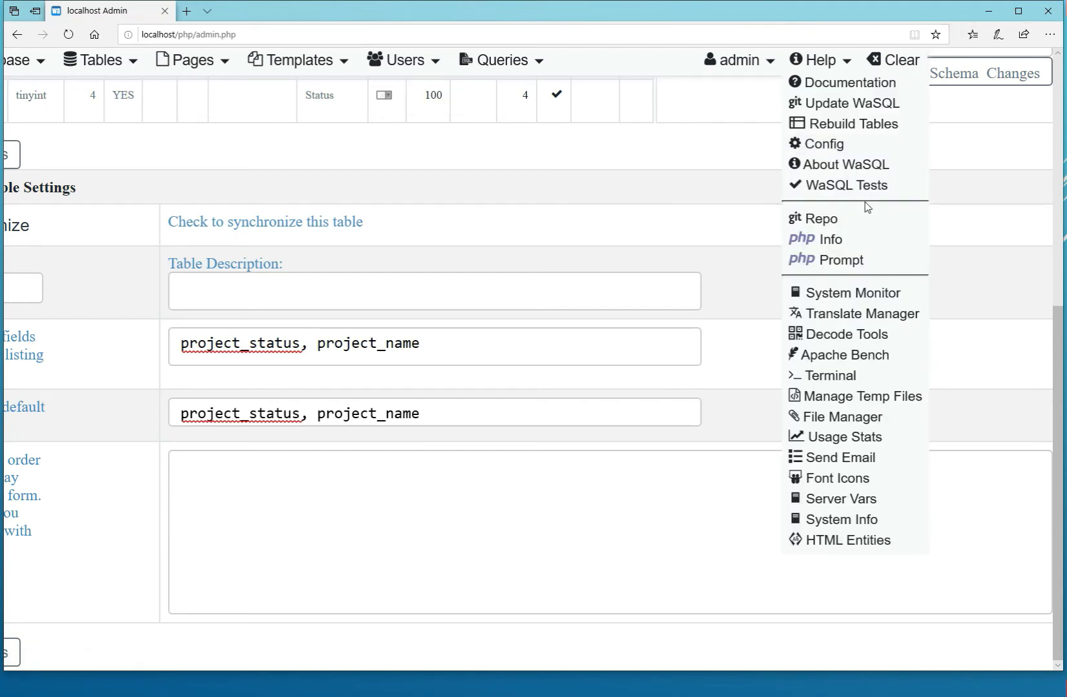
pyautogui.hotkey('ctrl', '-')
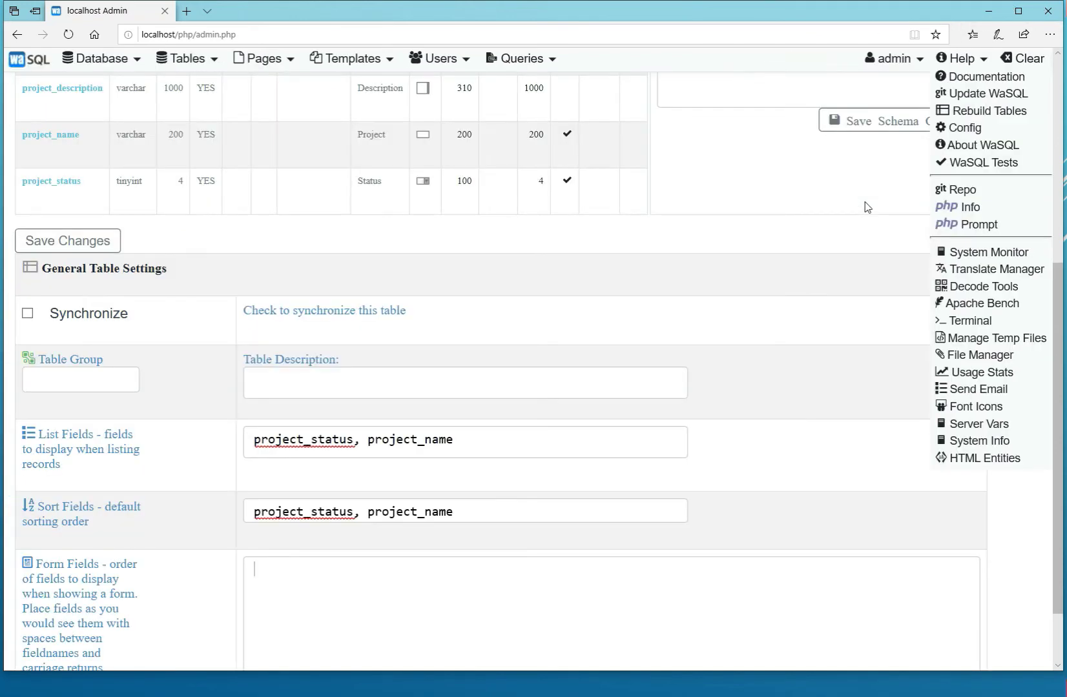
pyautogui.scroll(2, 269, 591)
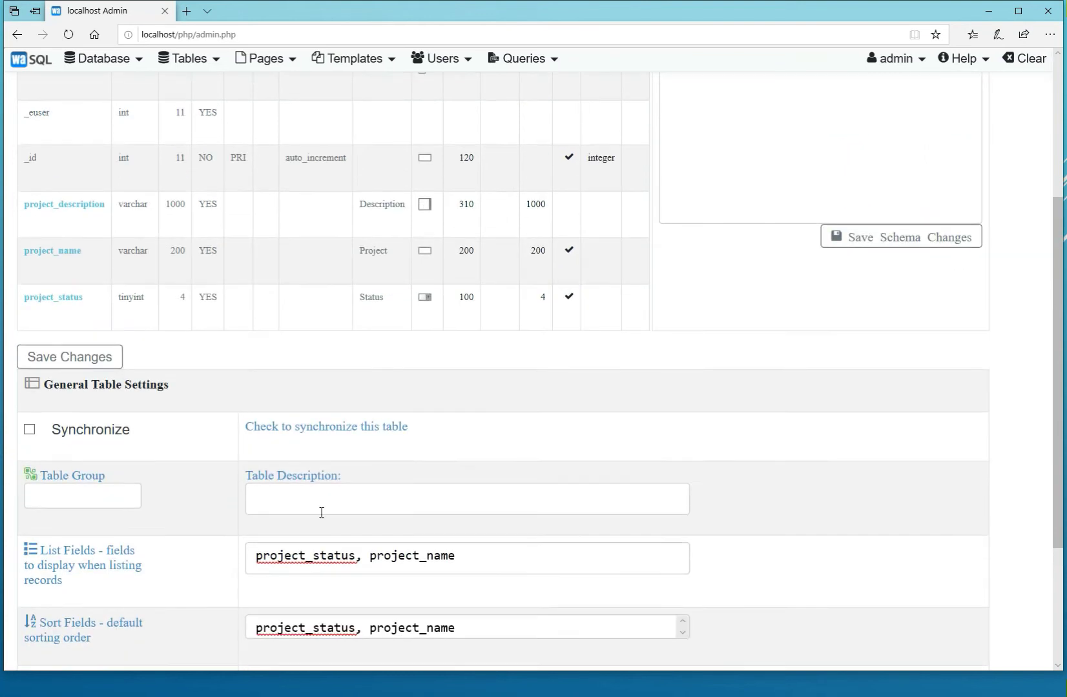
pyautogui.scroll(-3, 292, 512)
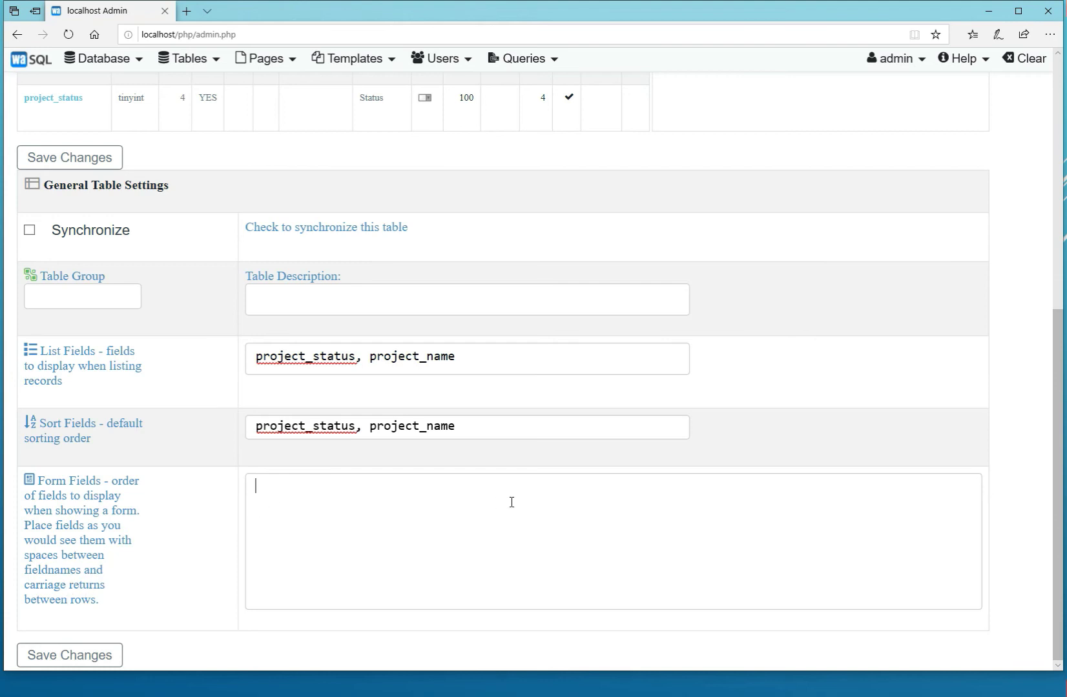
pyautogui.write('project_name project')
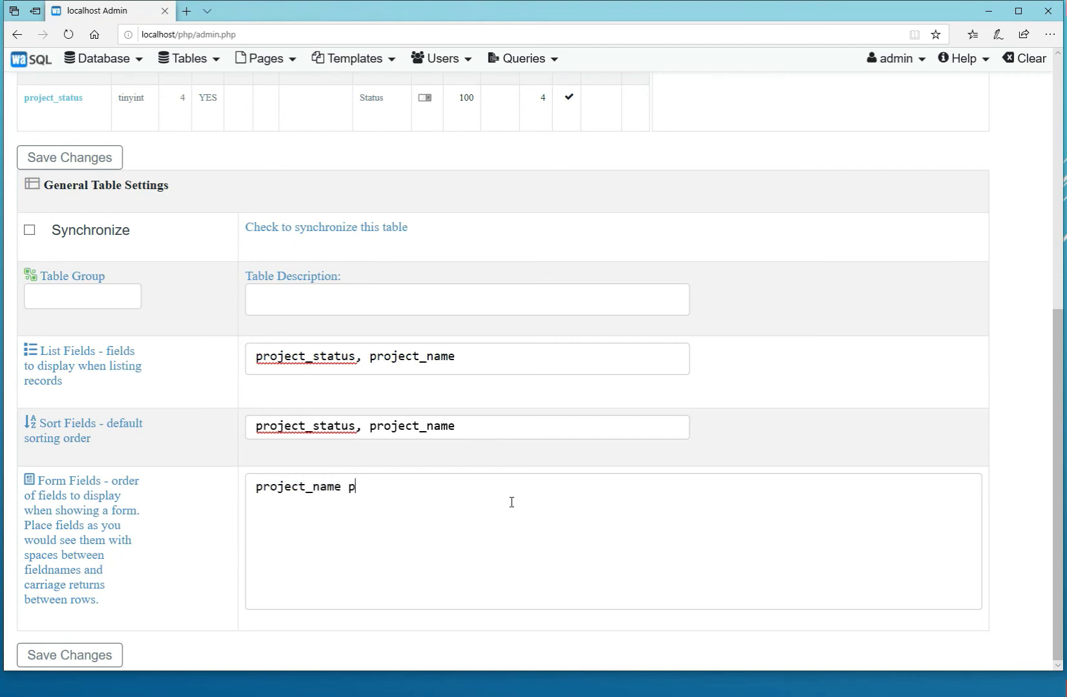
pyautogui.write('_status')
pyautogui.press('Return')
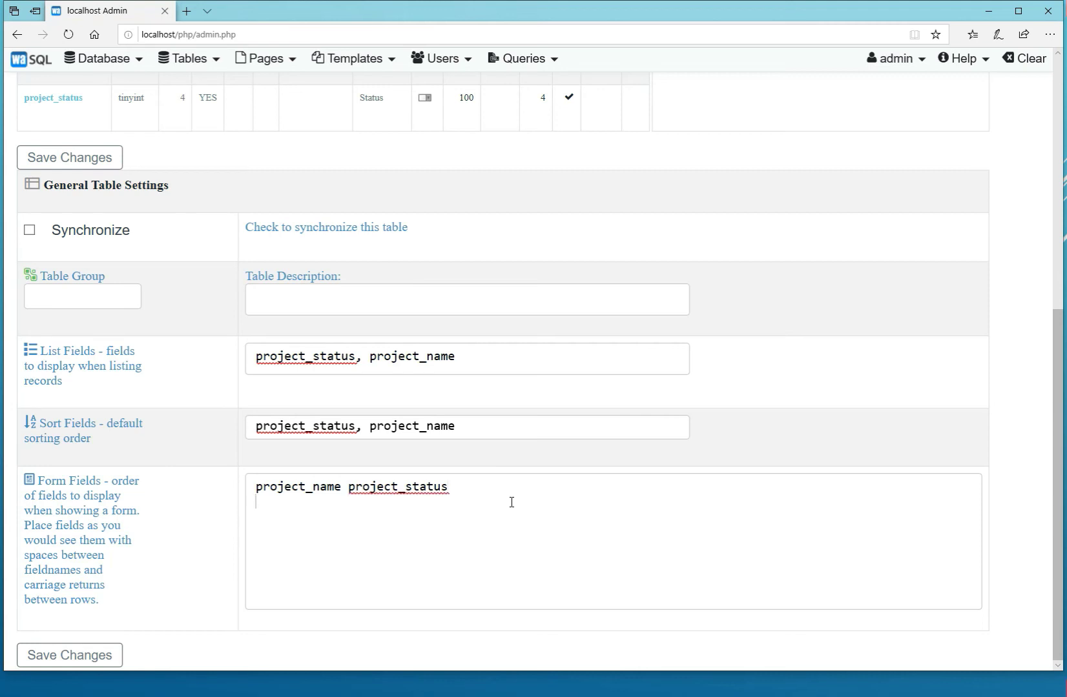
pyautogui.write('project_description')
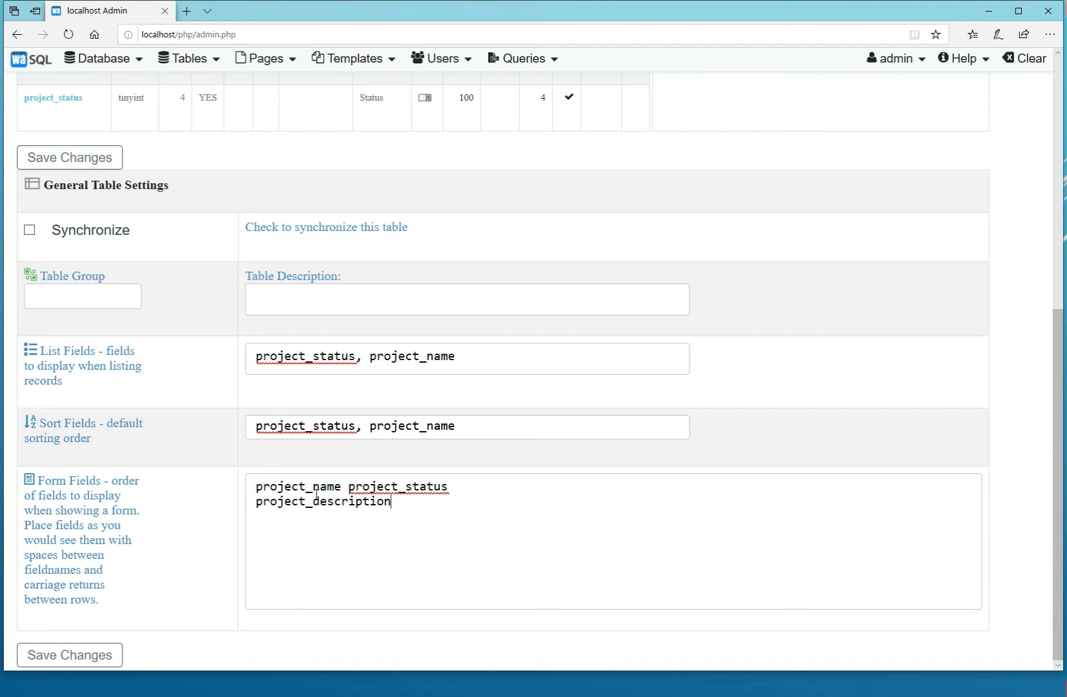
pyautogui.click(58, 659)
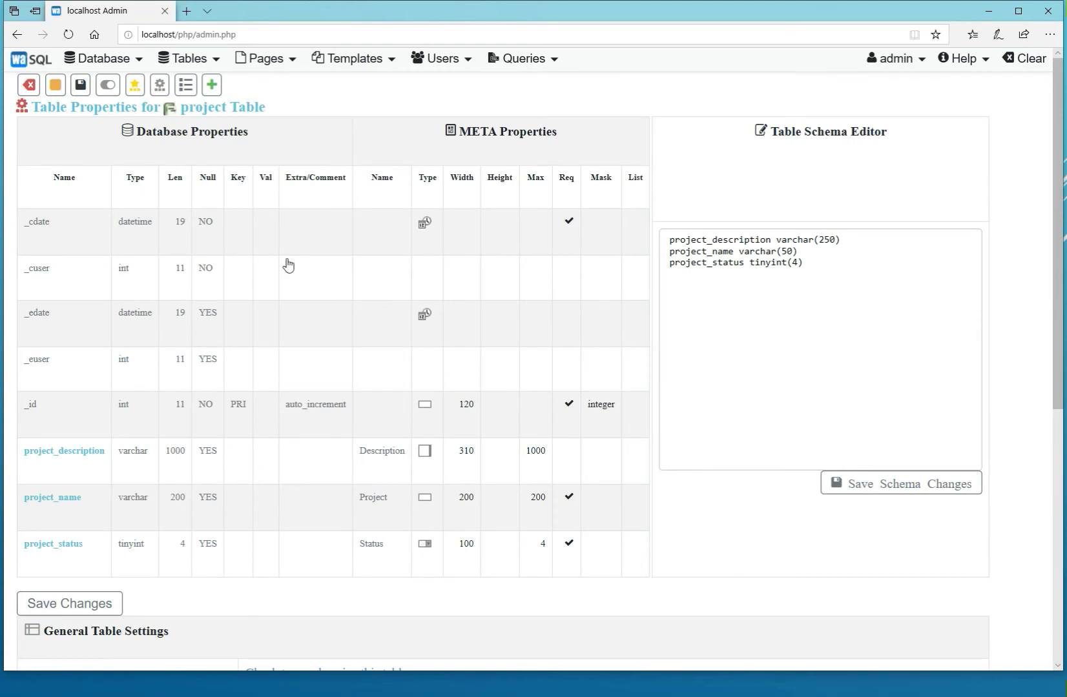
# Start a new record in the project table with the project "Wax Tractor" and the status New.
pyautogui.click(213, 86)
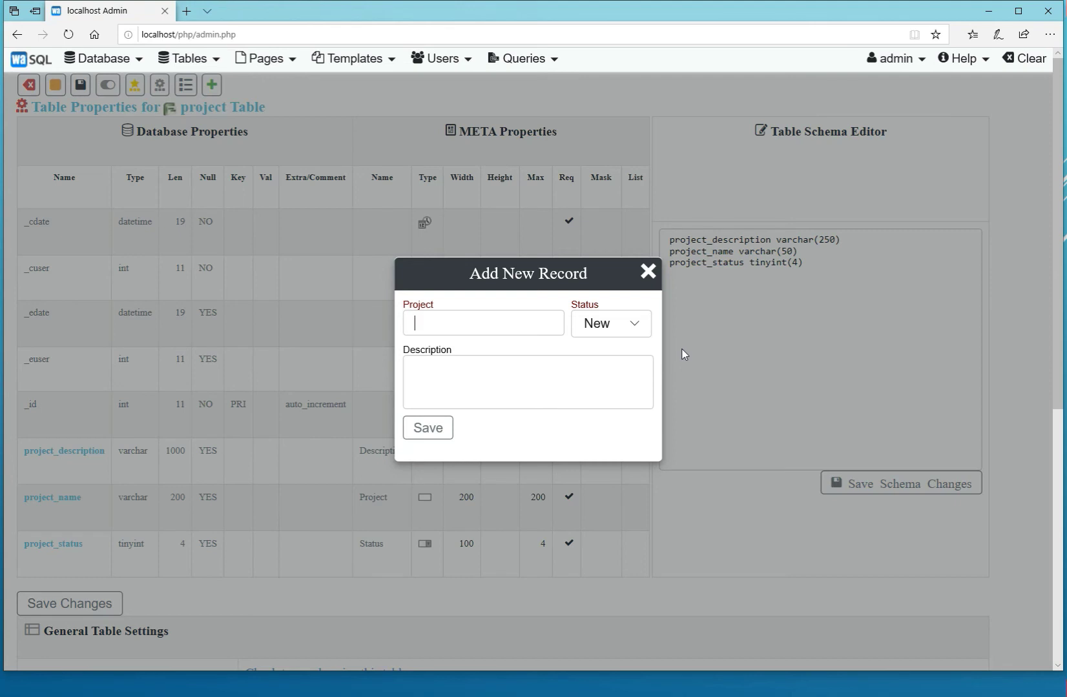
pyautogui.write('Wax Tractor')
pyautogui.click(636, 326)
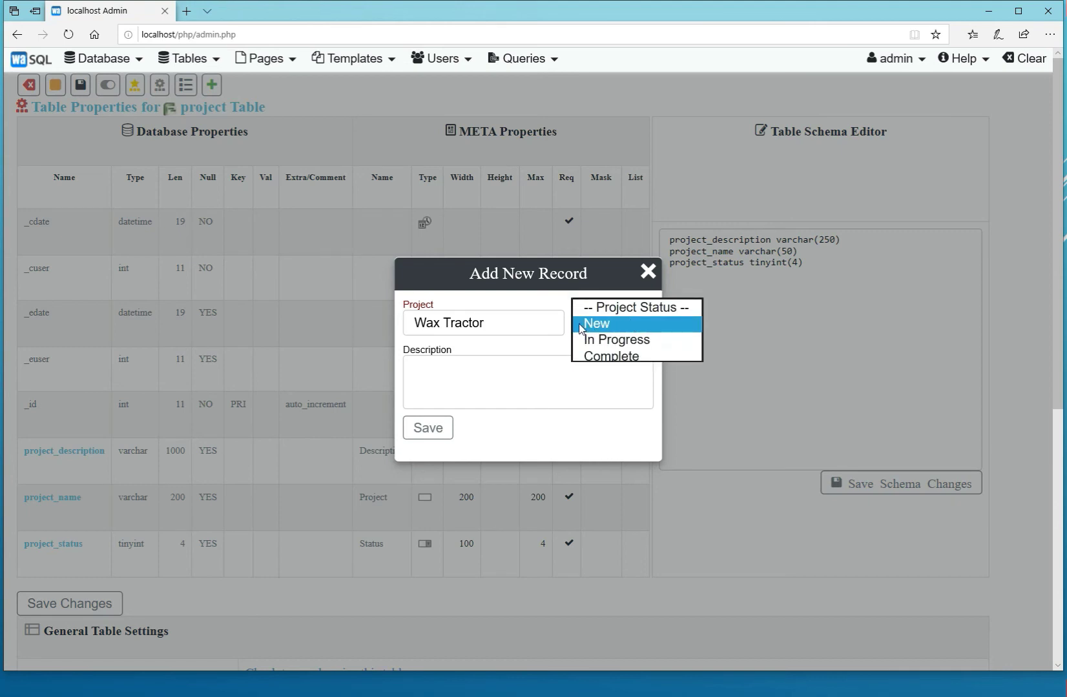
pyautogui.click(638, 325)
# Enter the description "Tractor is looking grungy. Clean it up." and save the new record.
pyautogui.click(435, 367)
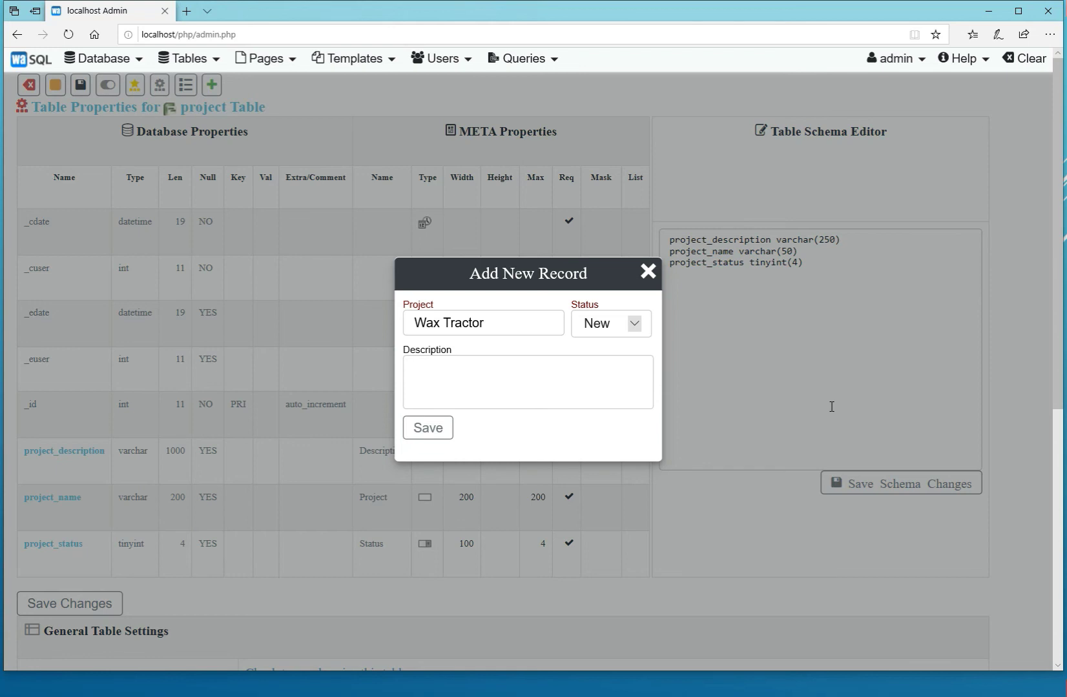
pyautogui.write('Tractor is looking grung')
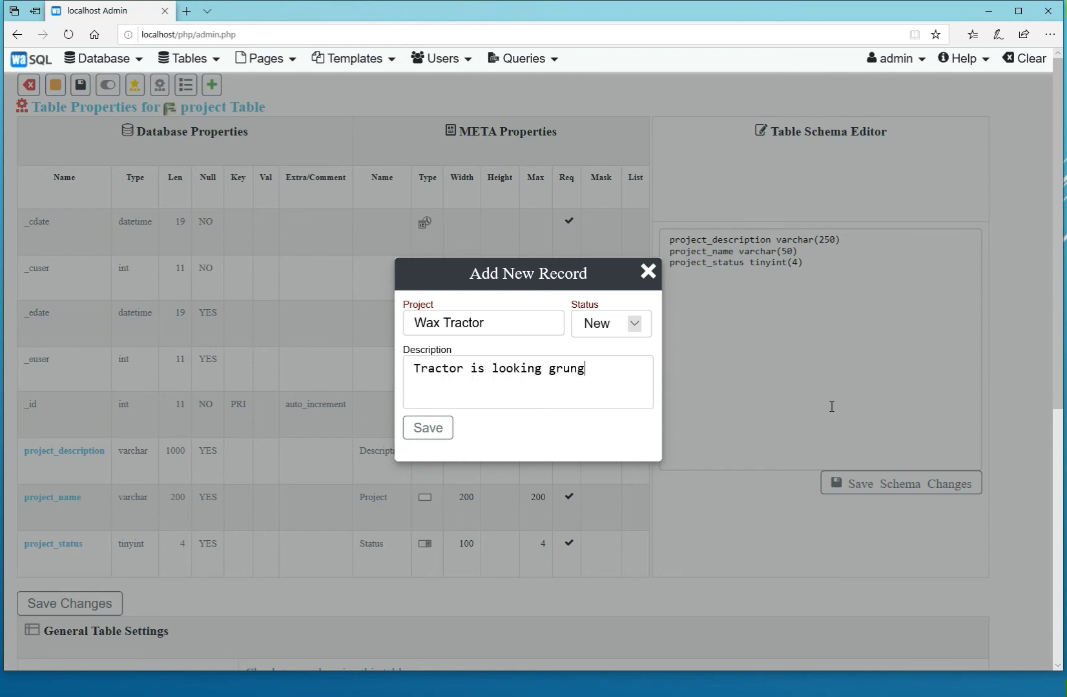
pyautogui.write('y. Clean it up.')
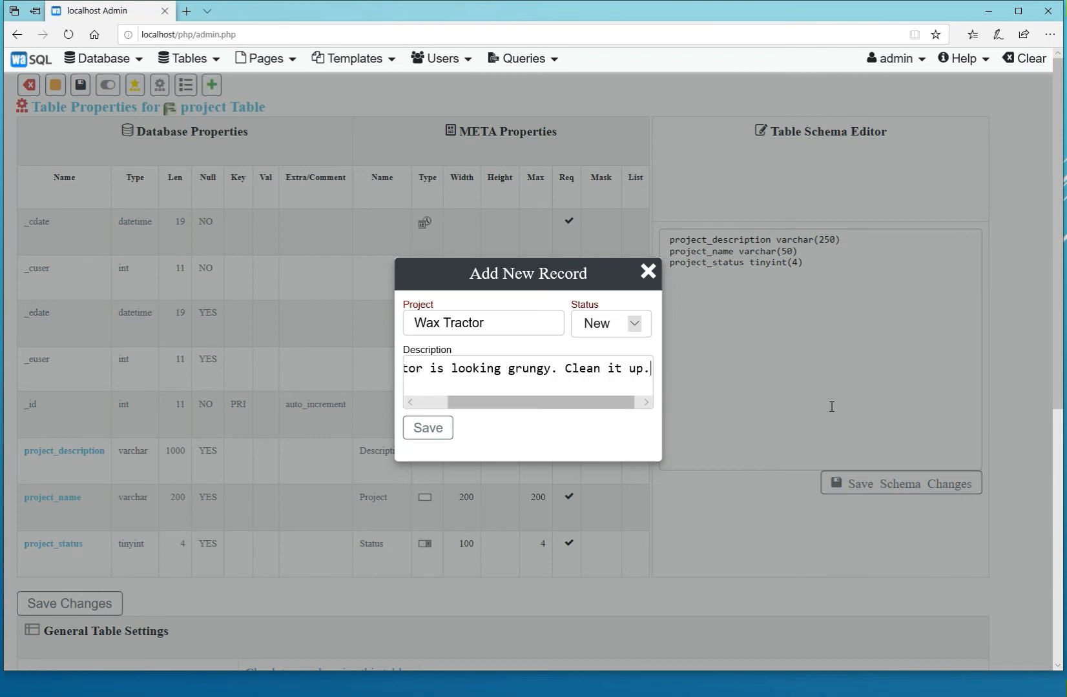
pyautogui.click(425, 434)
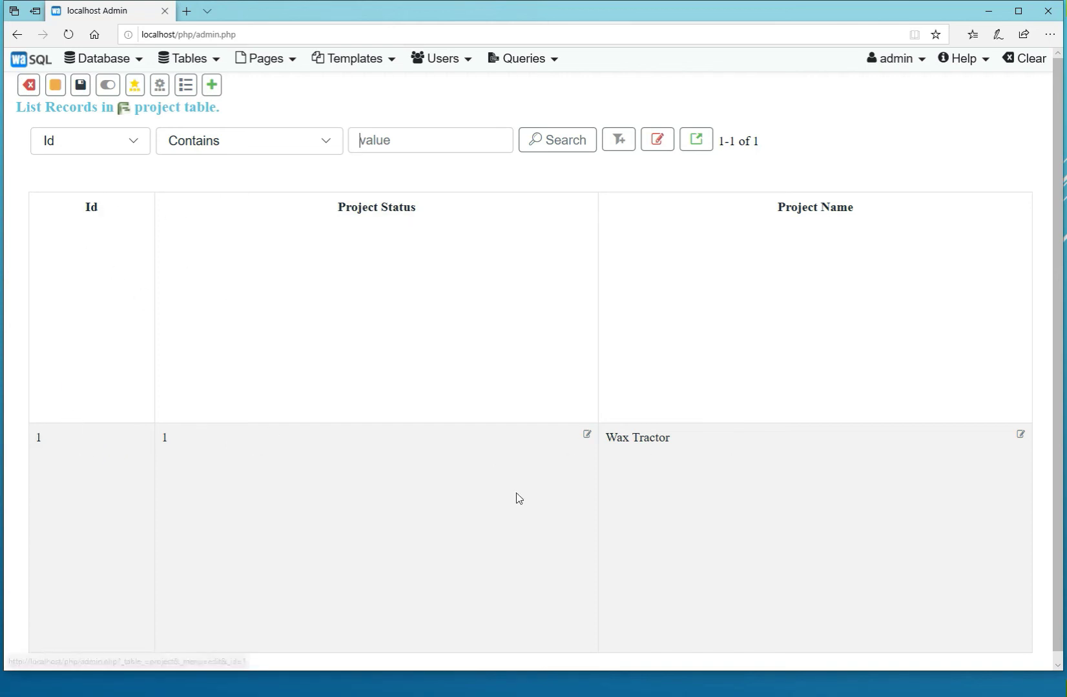
pyautogui.scroll(-1, 877, 555)
pyautogui.scroll(1, 877, 555)
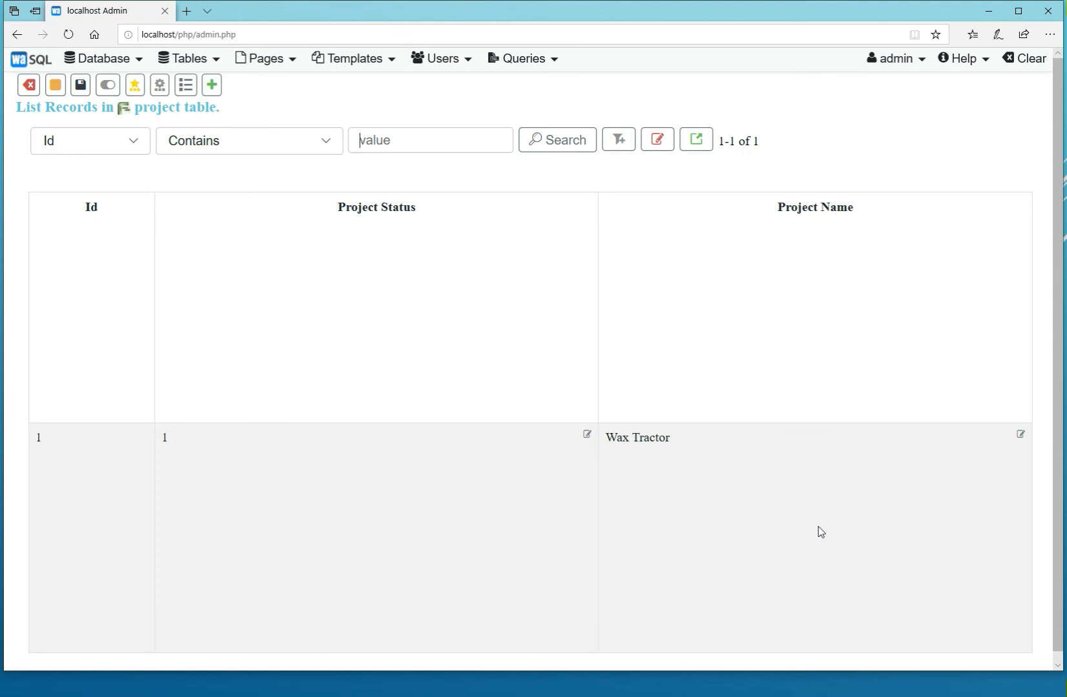